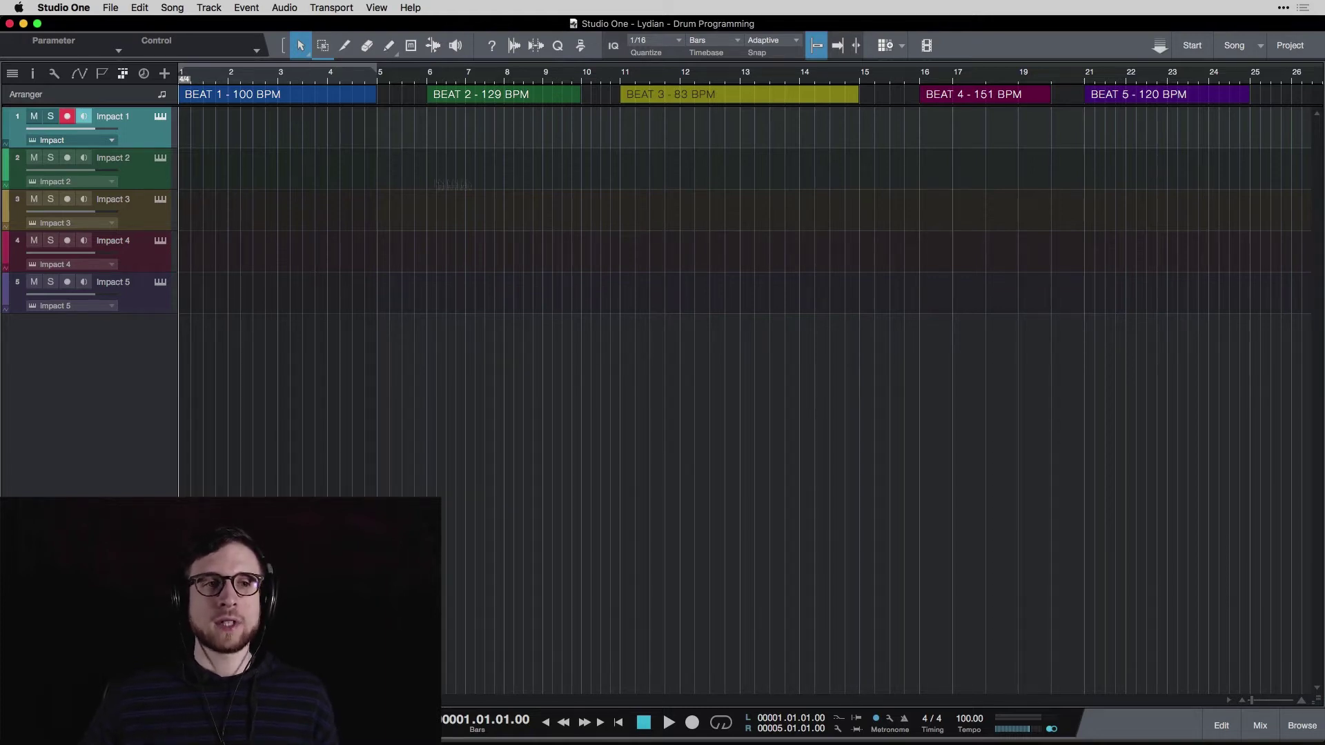
- Look through the preset list of the Impact instrument on track Impact 1 and the instrument browser without loading anything
click(300, 102)
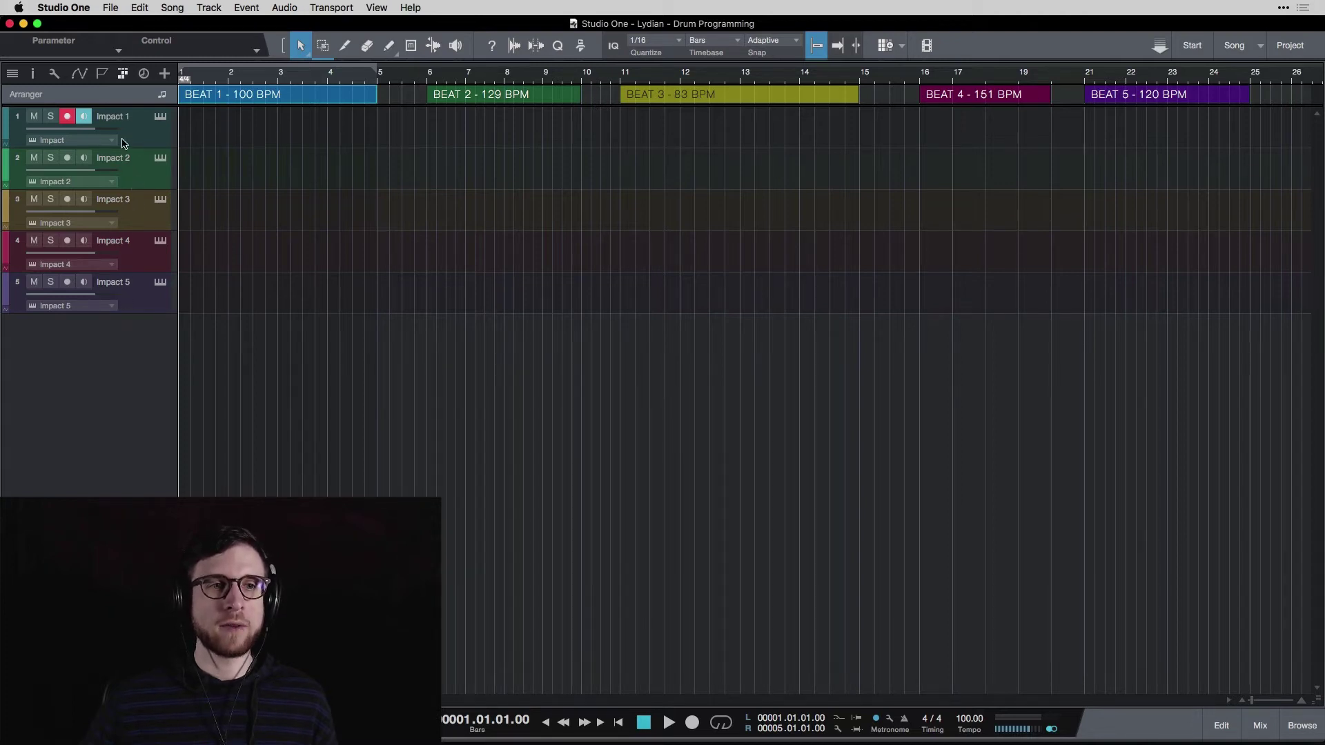
click(160, 118)
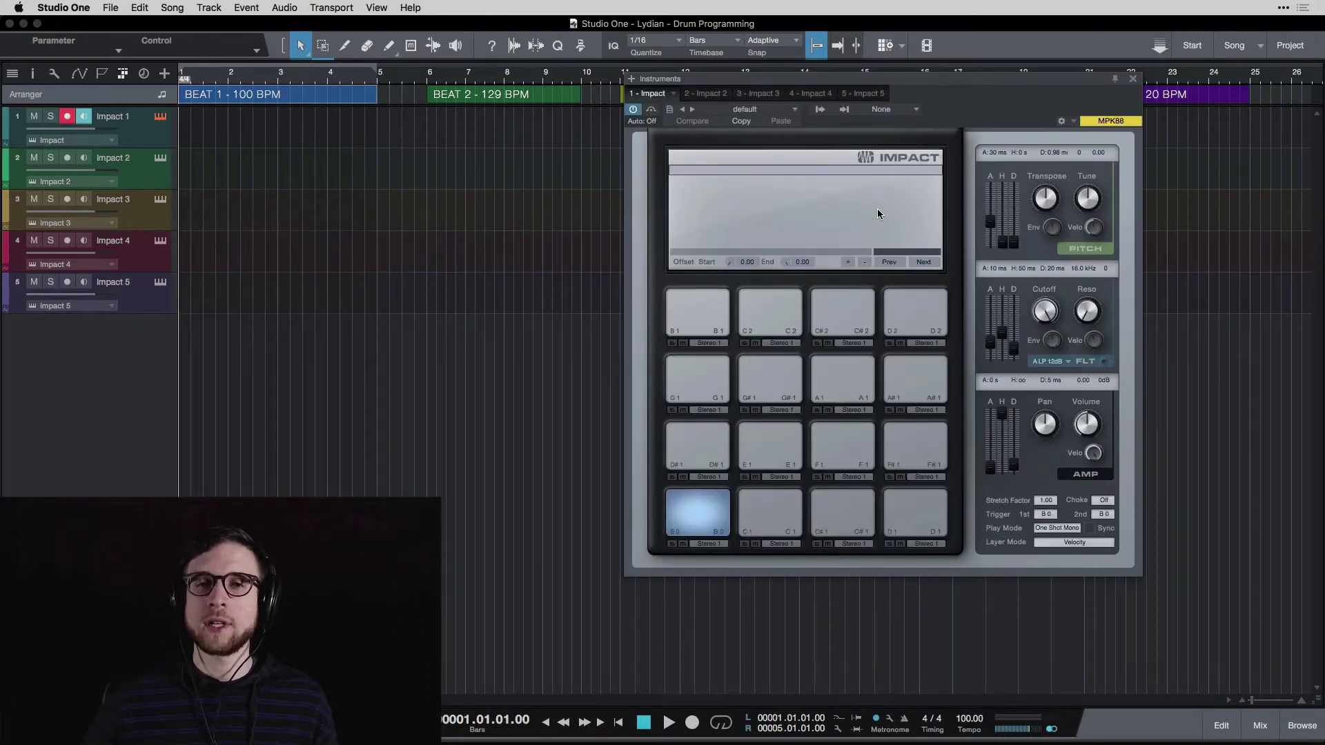
click(783, 110)
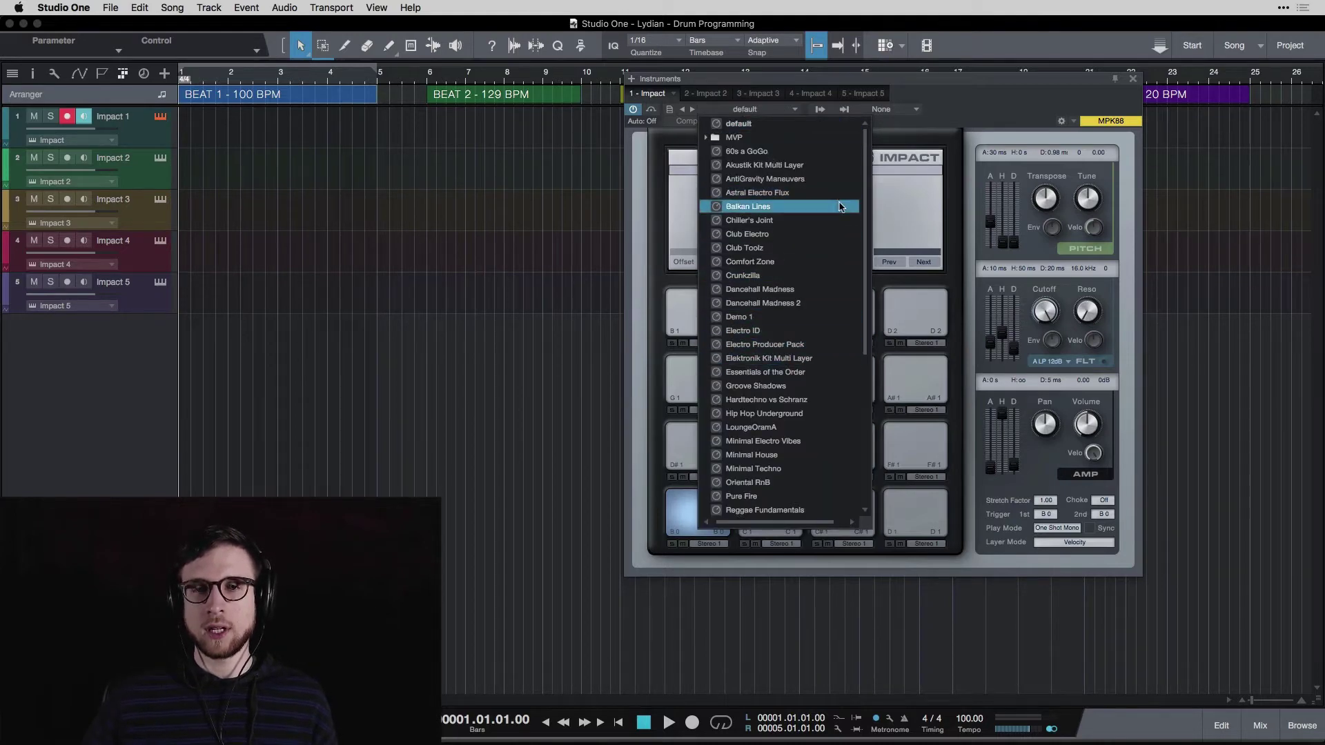
click(984, 116)
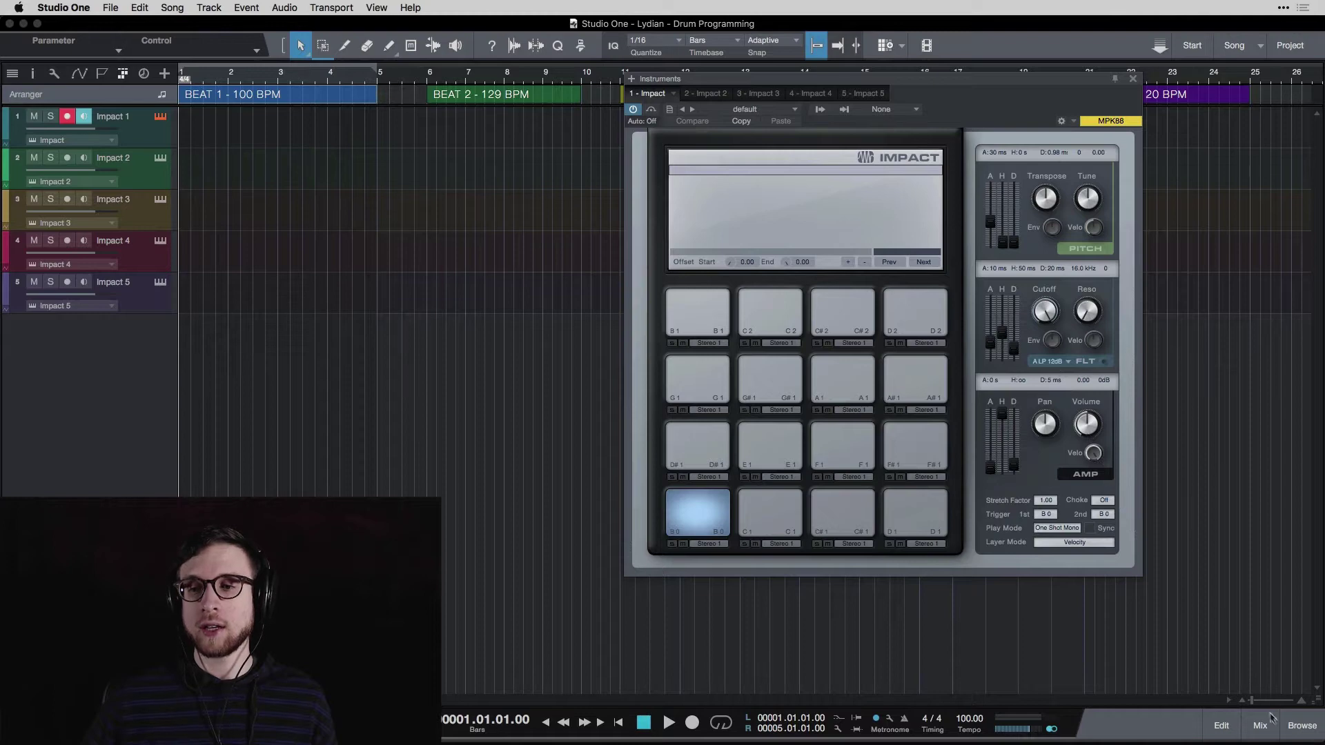
click(1300, 726)
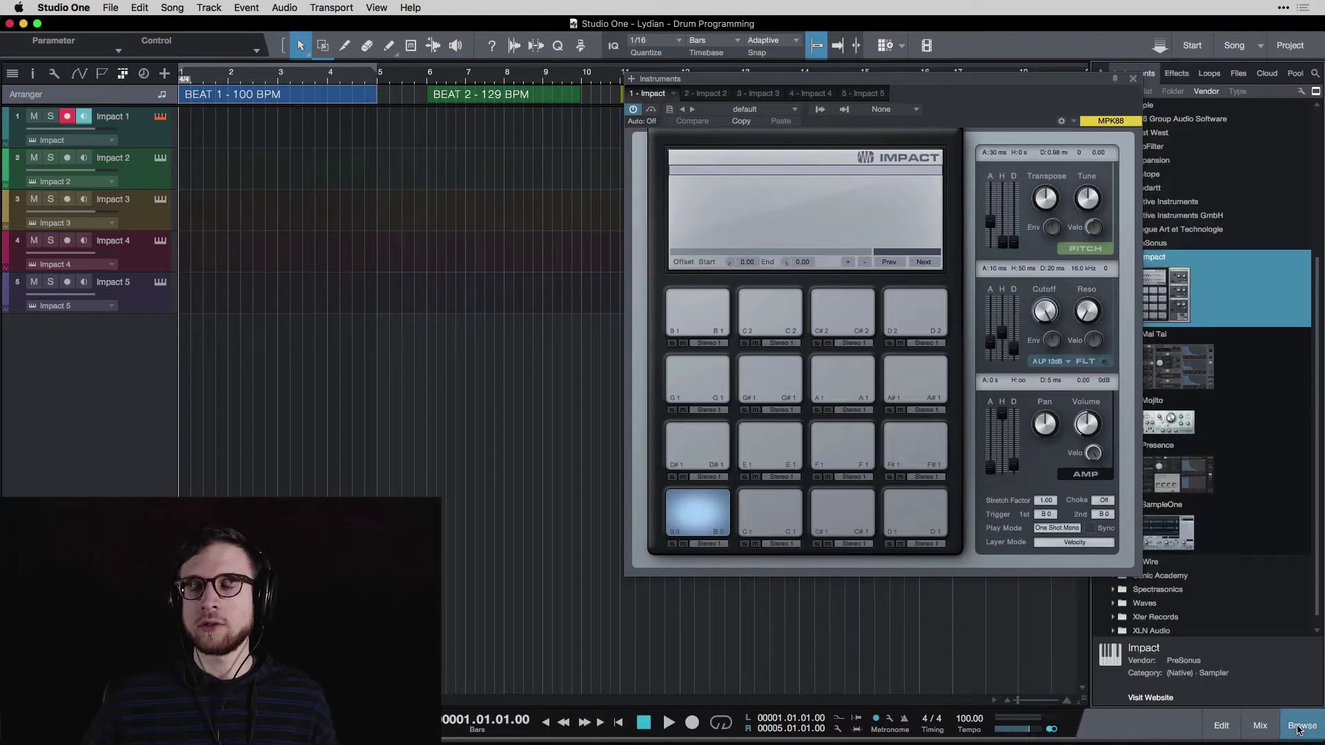
click(1299, 728)
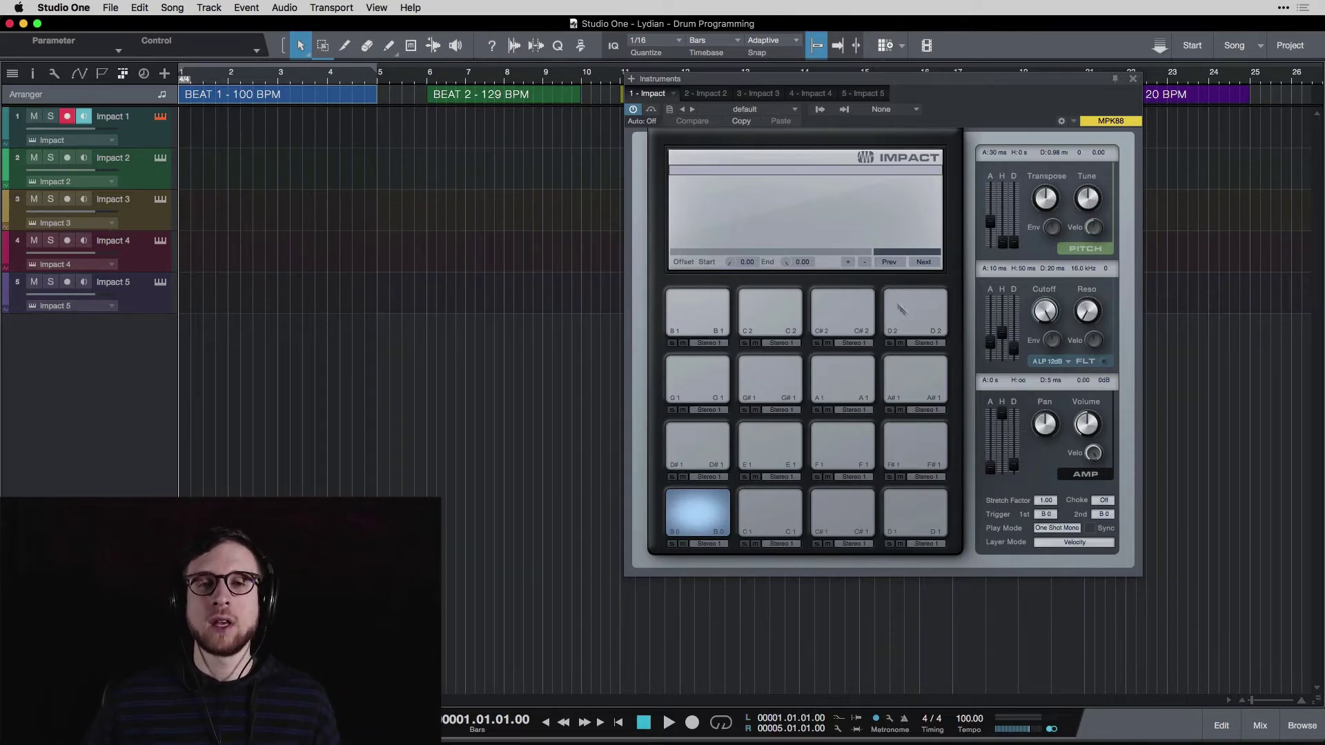
click(780, 112)
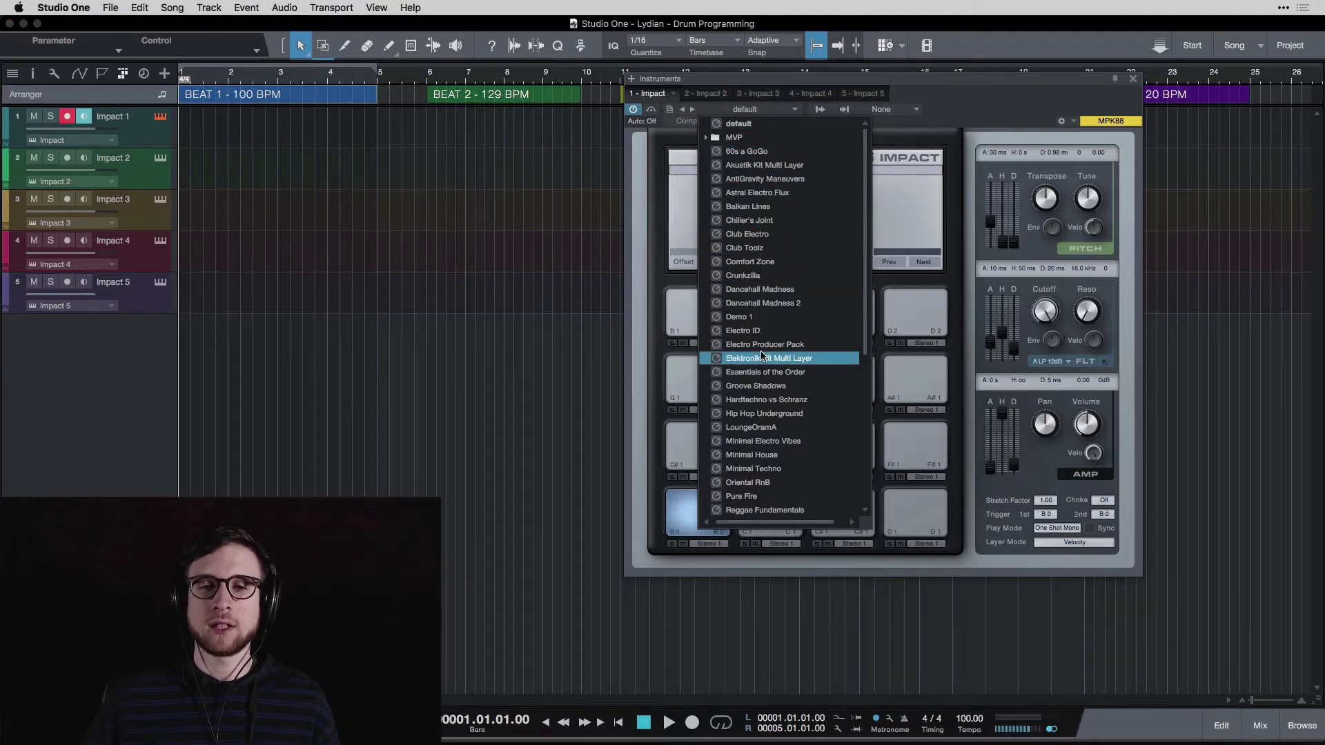
click(964, 111)
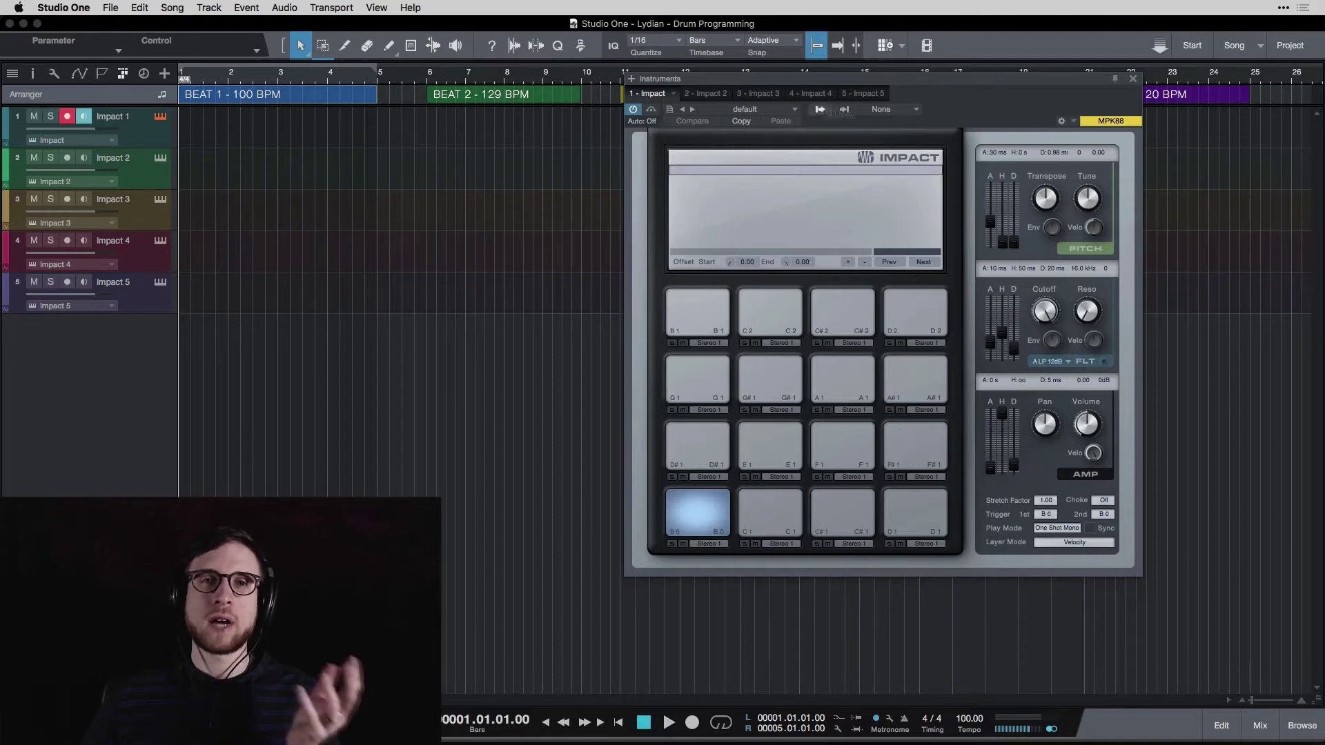
click(1134, 78)
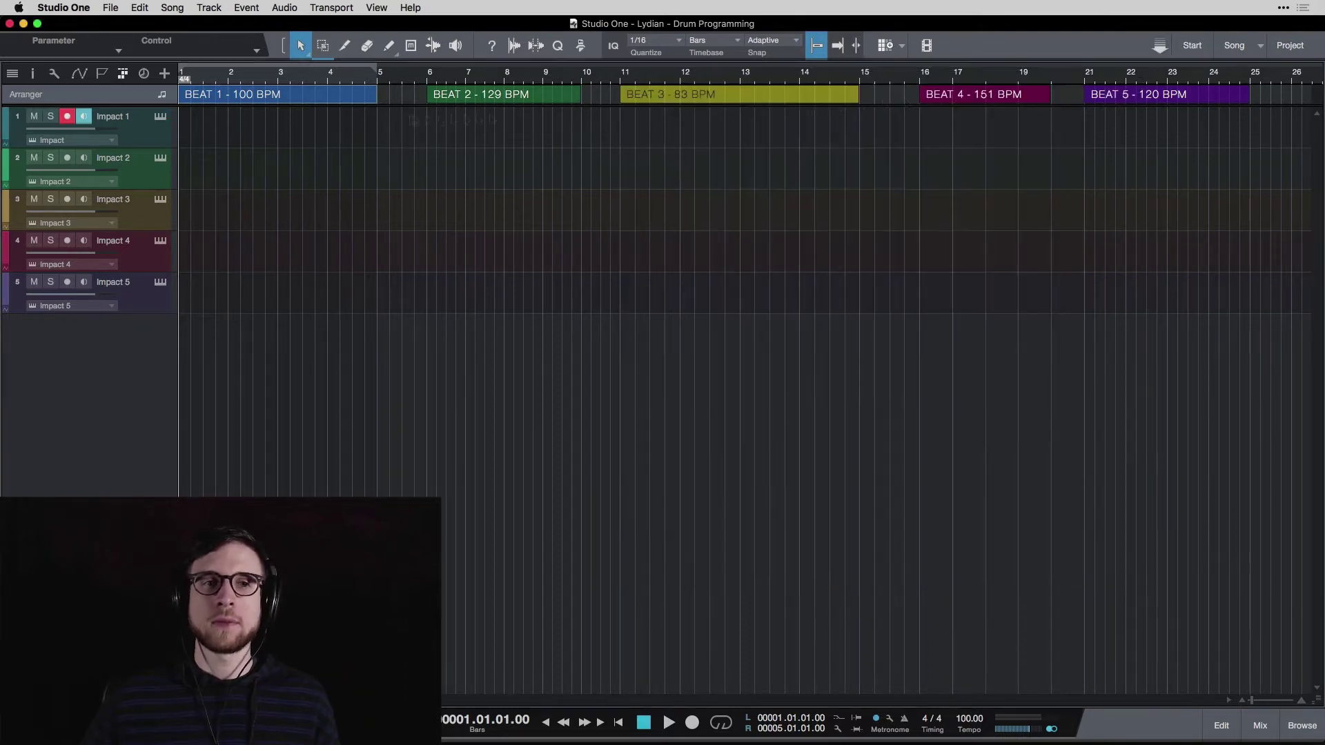
- Set the loop range to the BEAT 2 section and switch looping on and off again
click(450, 97)
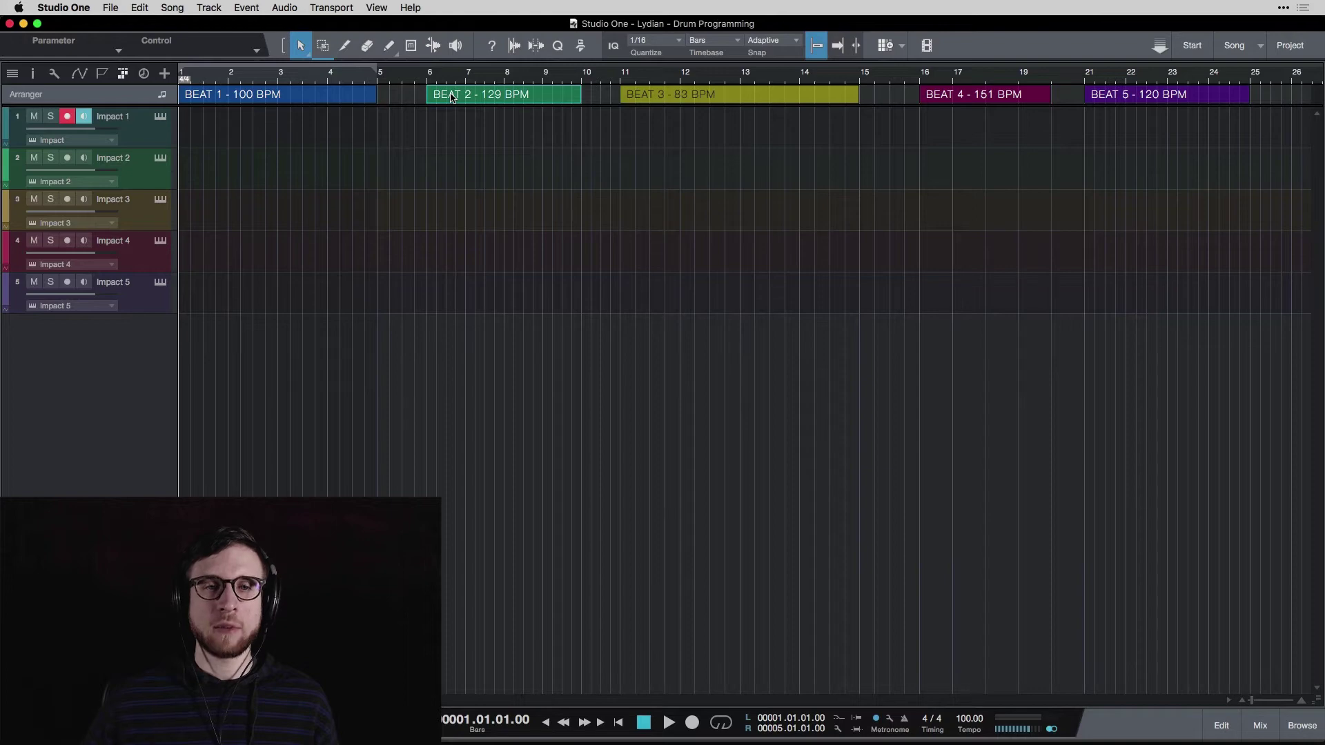
key(p)
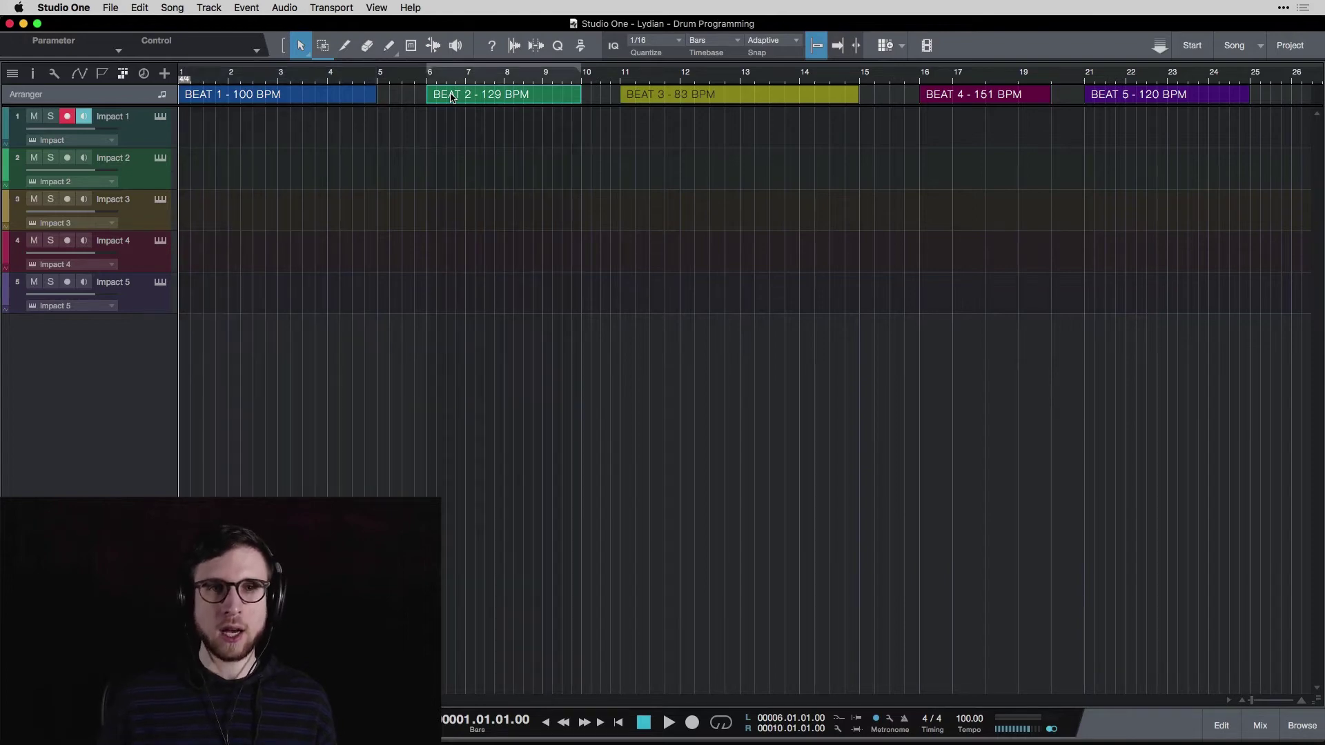
key(slash)
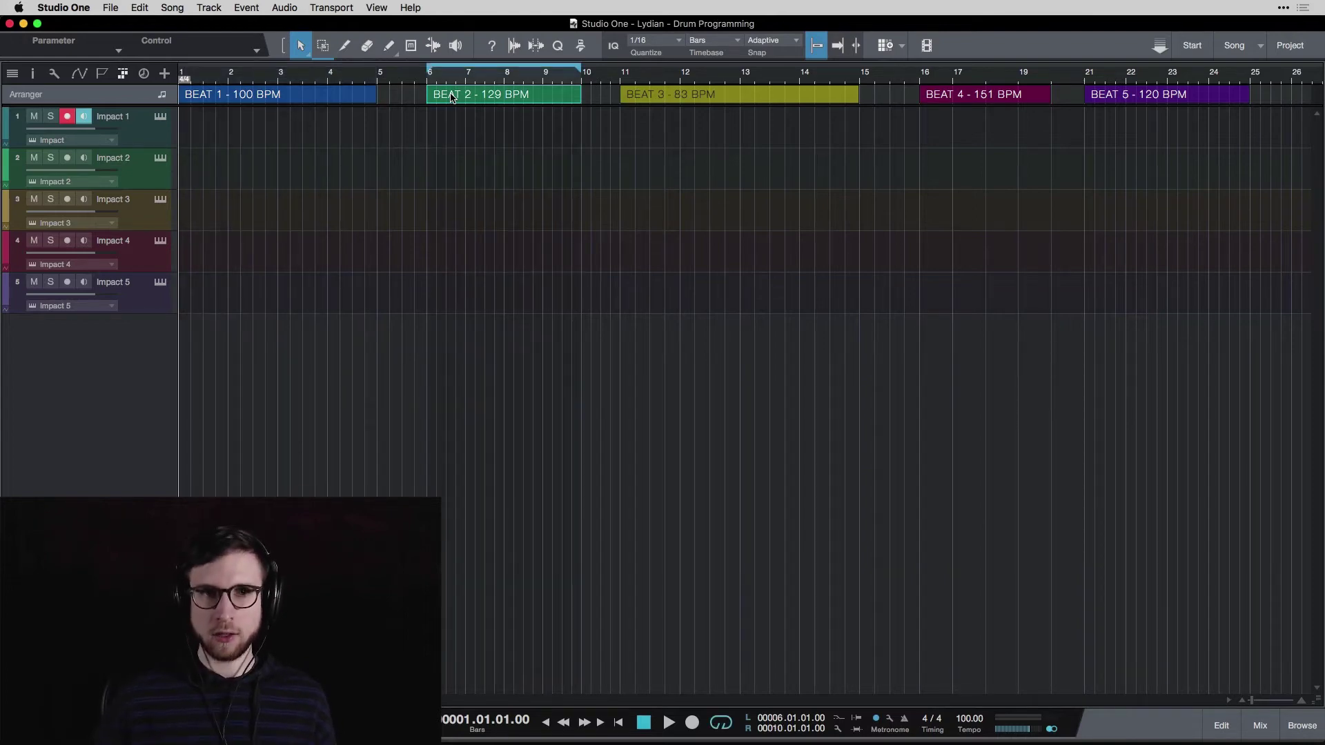
key(slash)
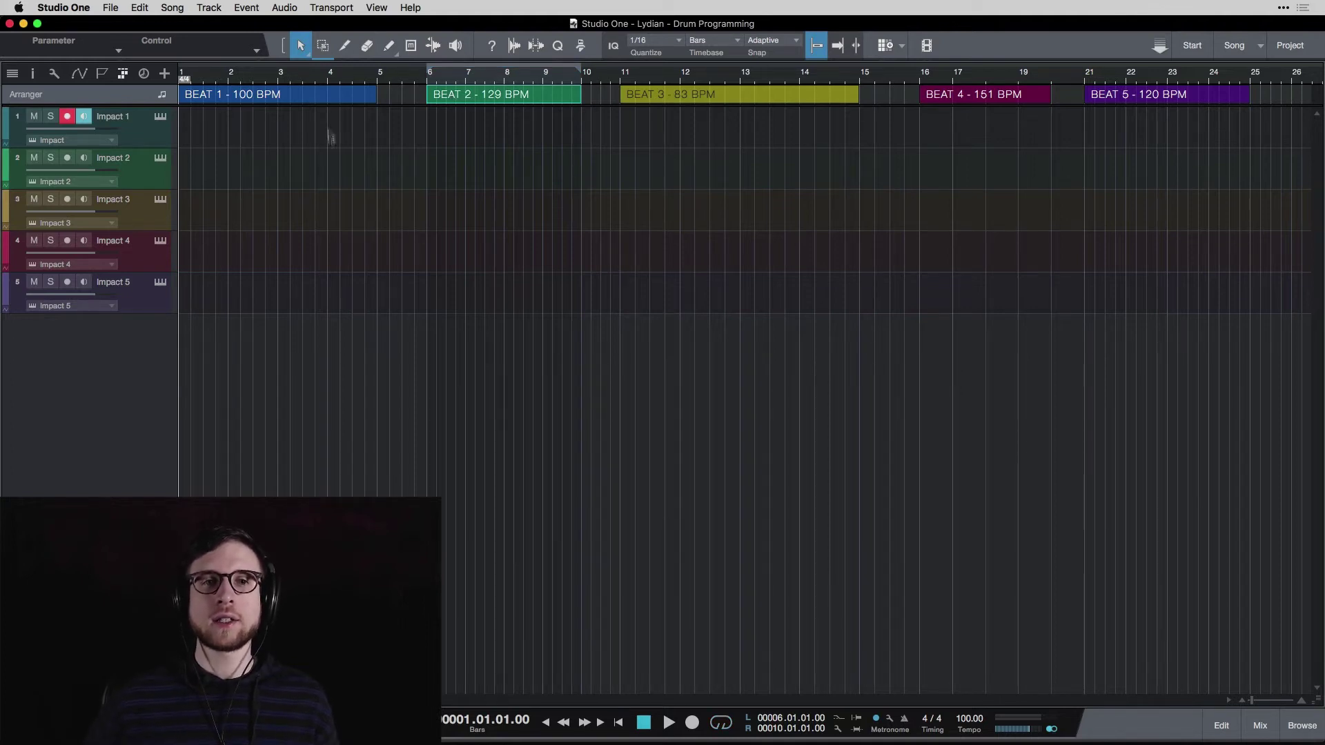
- Load the Club Electro preset into the Impact instrument on track Impact 1 and close the instrument window
click(327, 98)
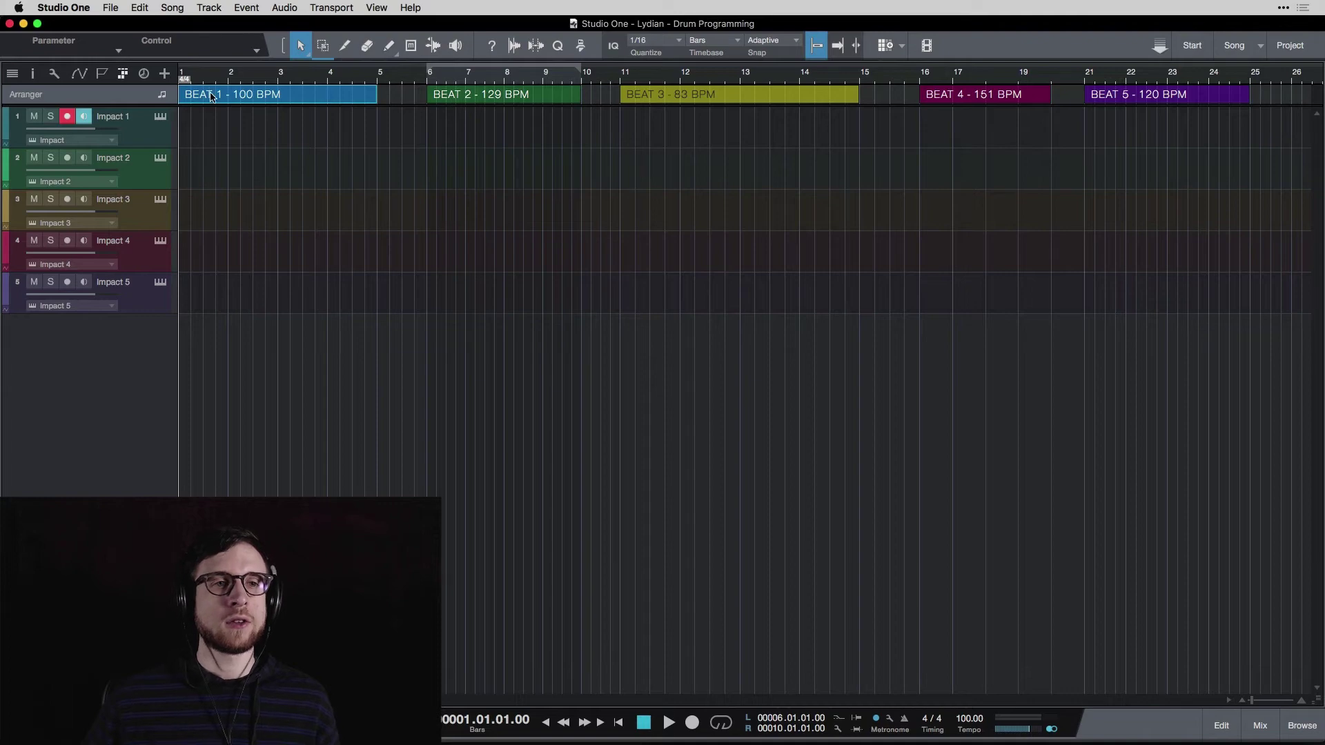
click(157, 140)
click(160, 118)
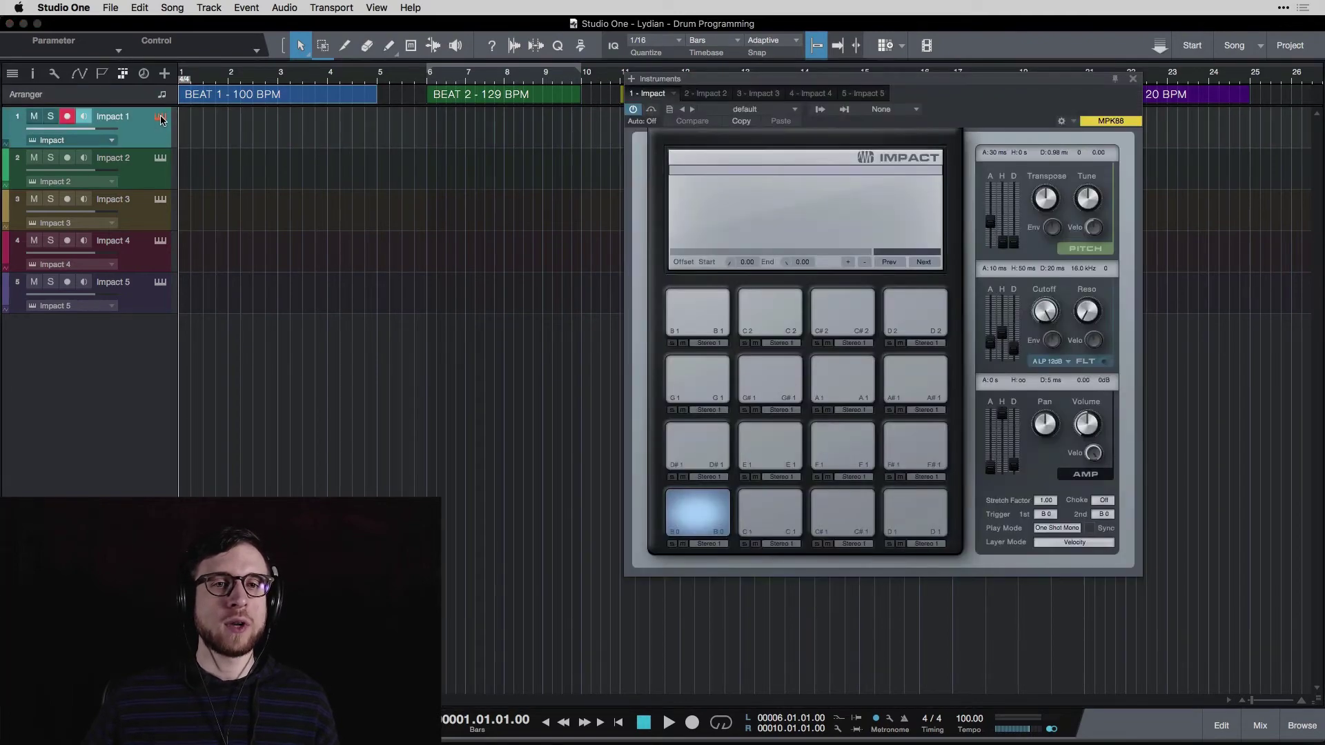
click(762, 111)
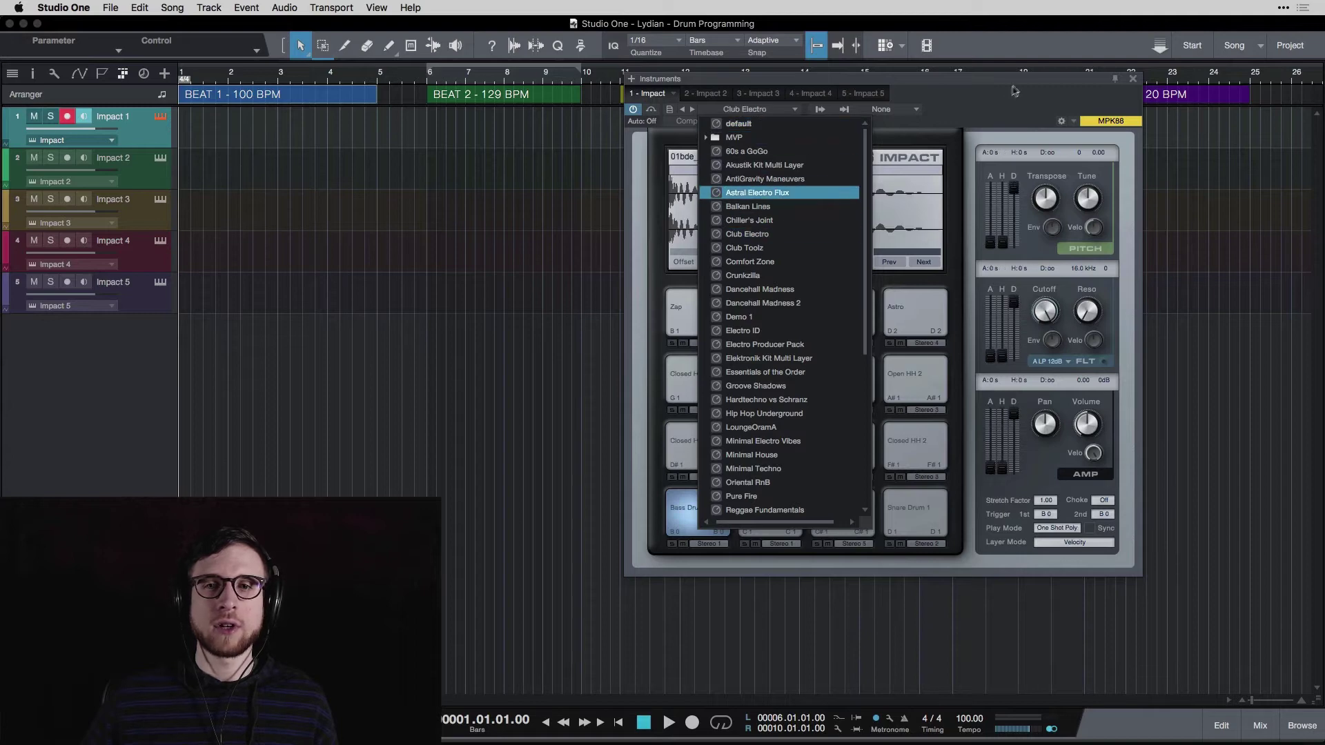
click(766, 193)
click(1134, 80)
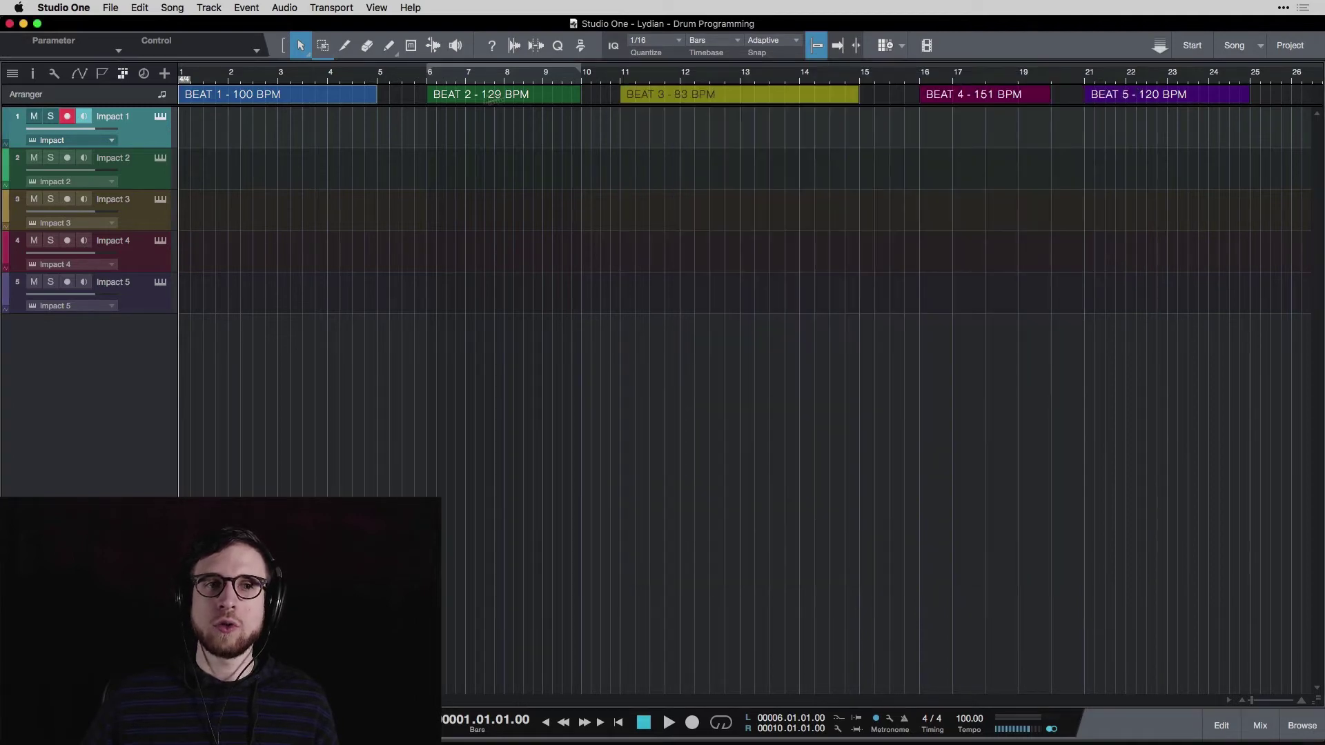
- Set the loop range to the BEAT 1 section, with looping and the metronome switched on
click(347, 102)
key(p)
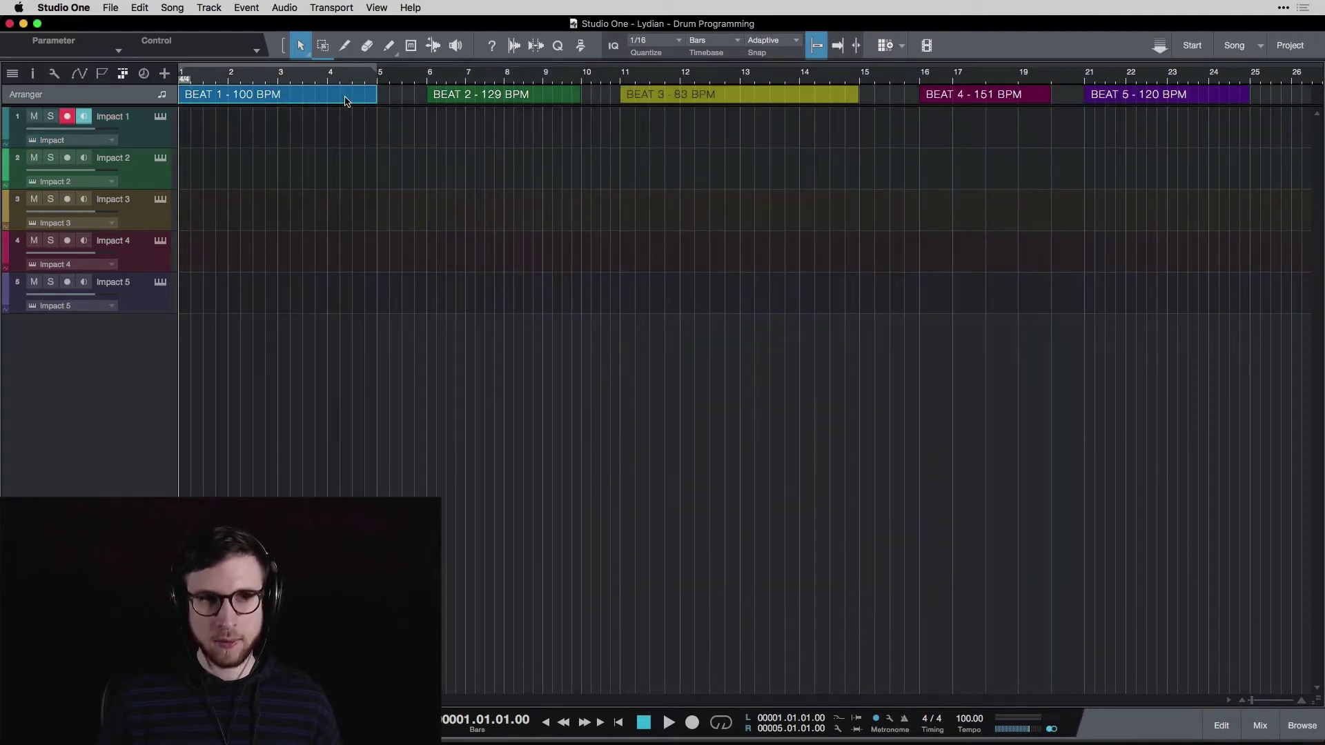
key(slash)
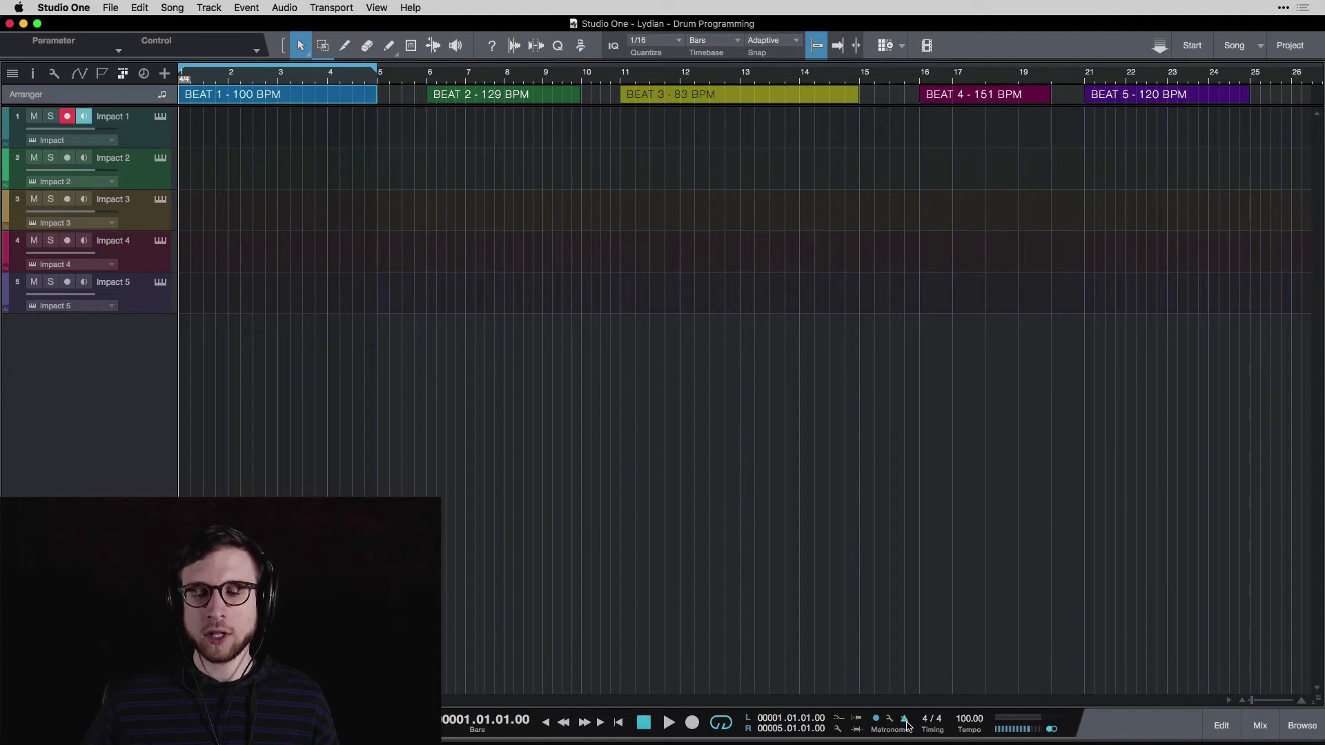
- Play the looped BEAT 1 section twice to hear the metronome at its tempo
key(space)
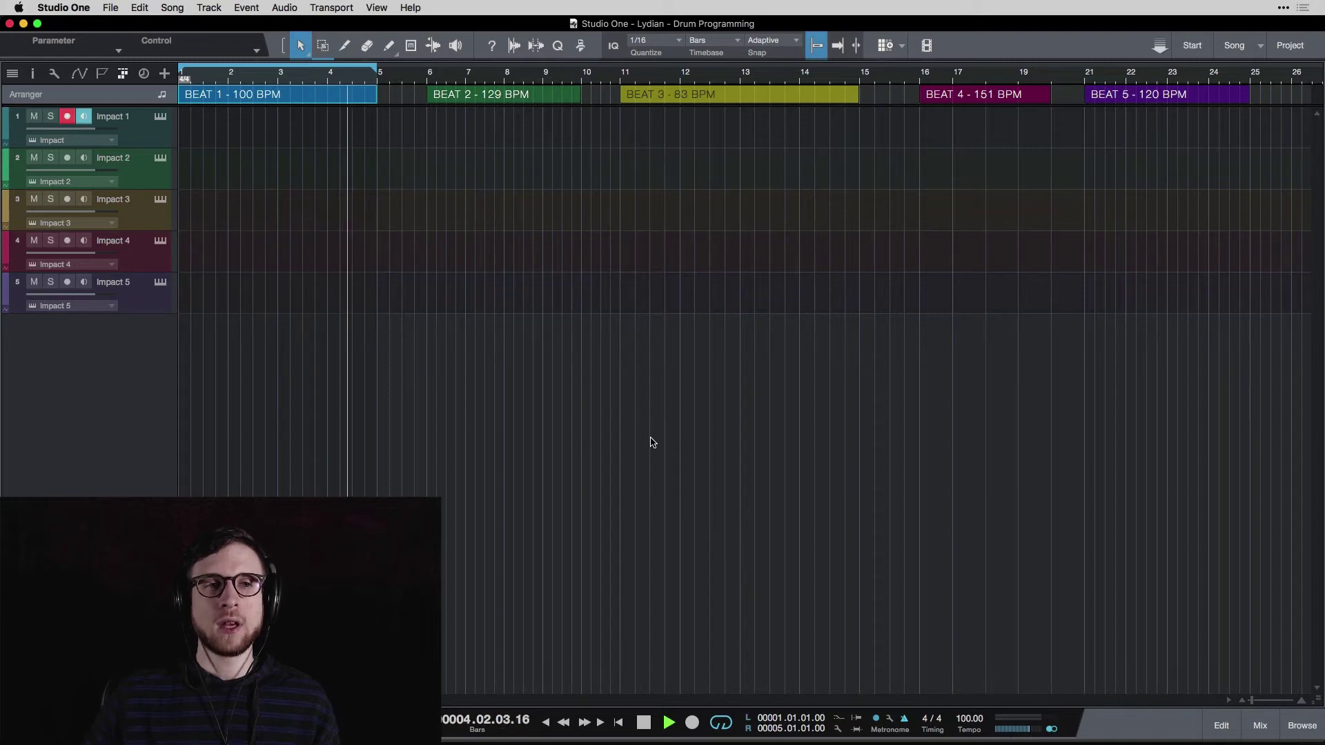
key(space)
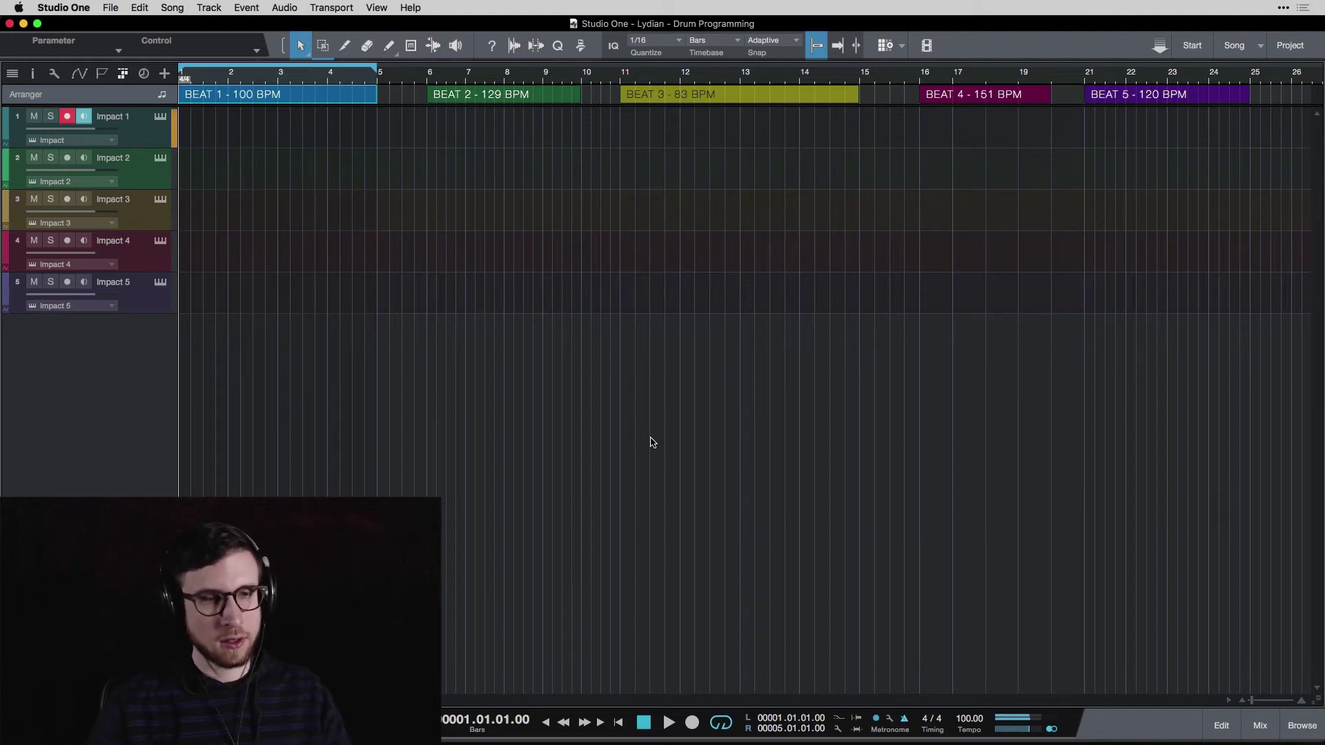
key(space)
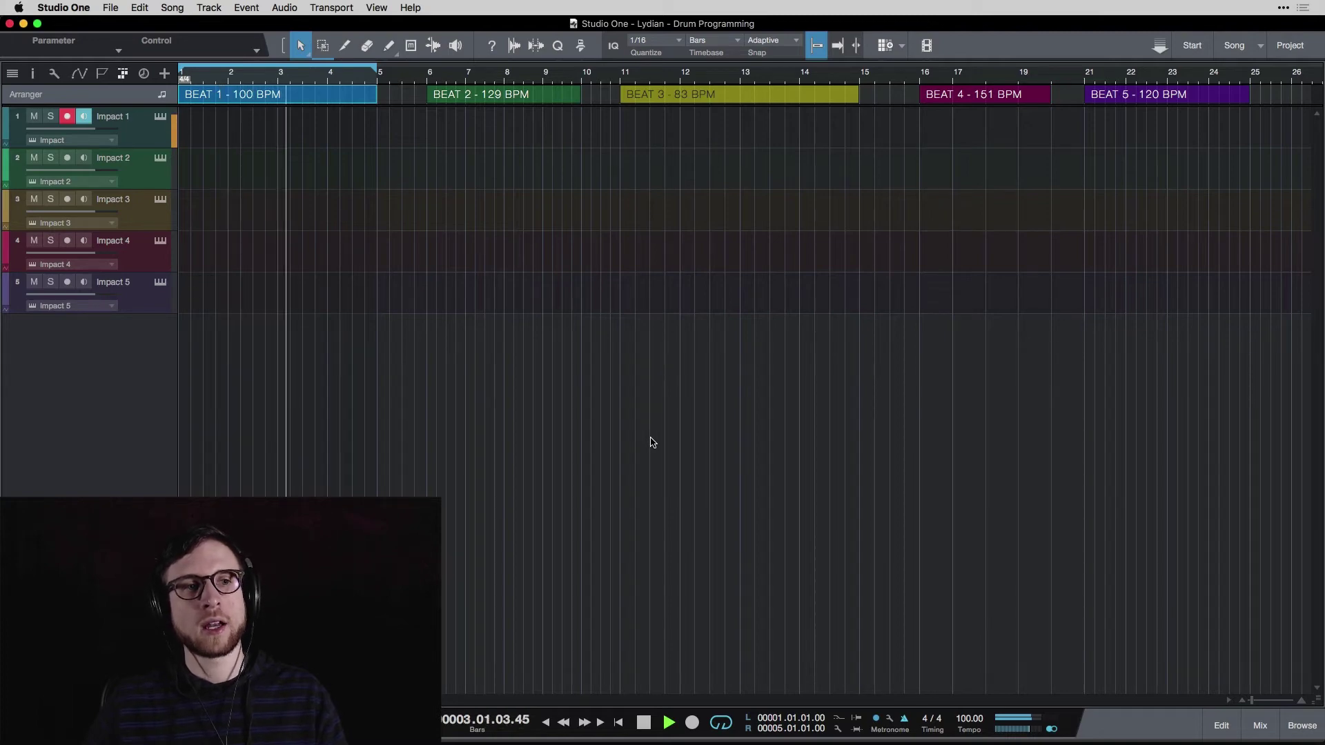
key(space)
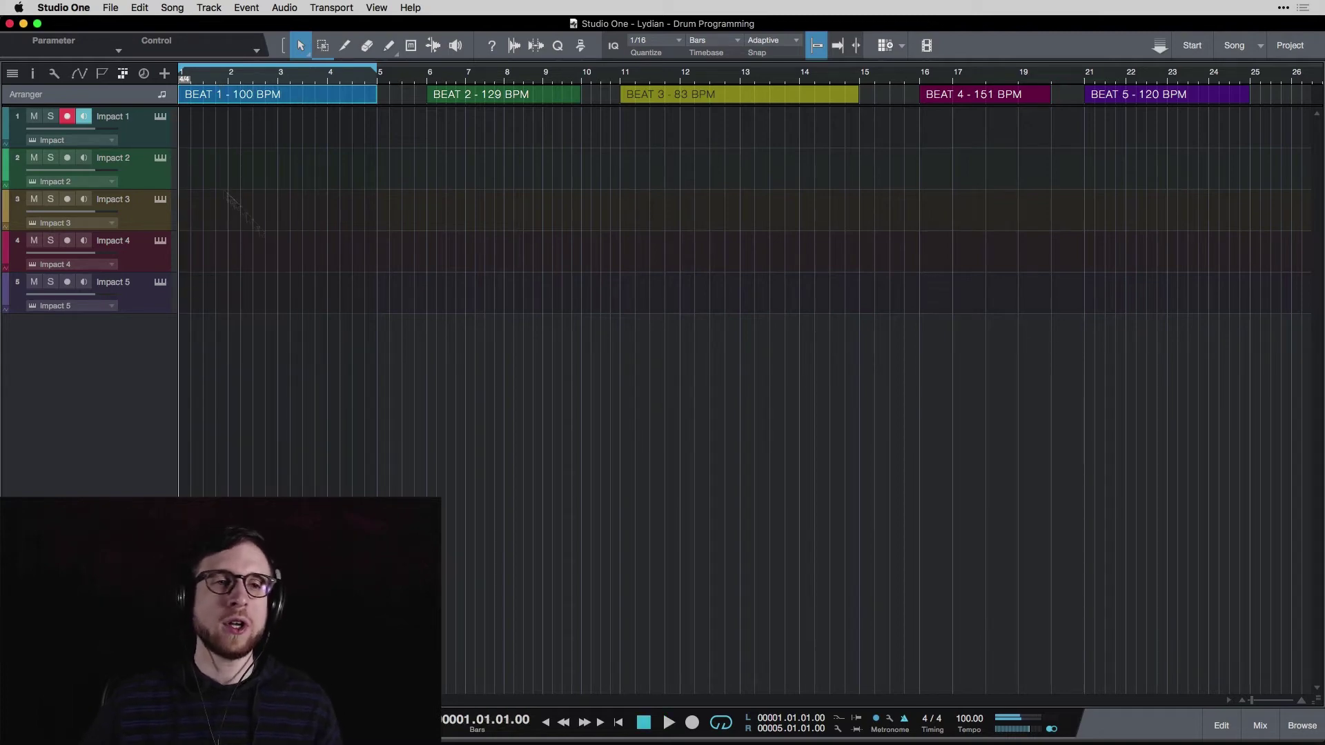
- Create an empty part across BEAT 1 on track Impact 1 and open it in an enlarged note editor
double_click(184, 142)
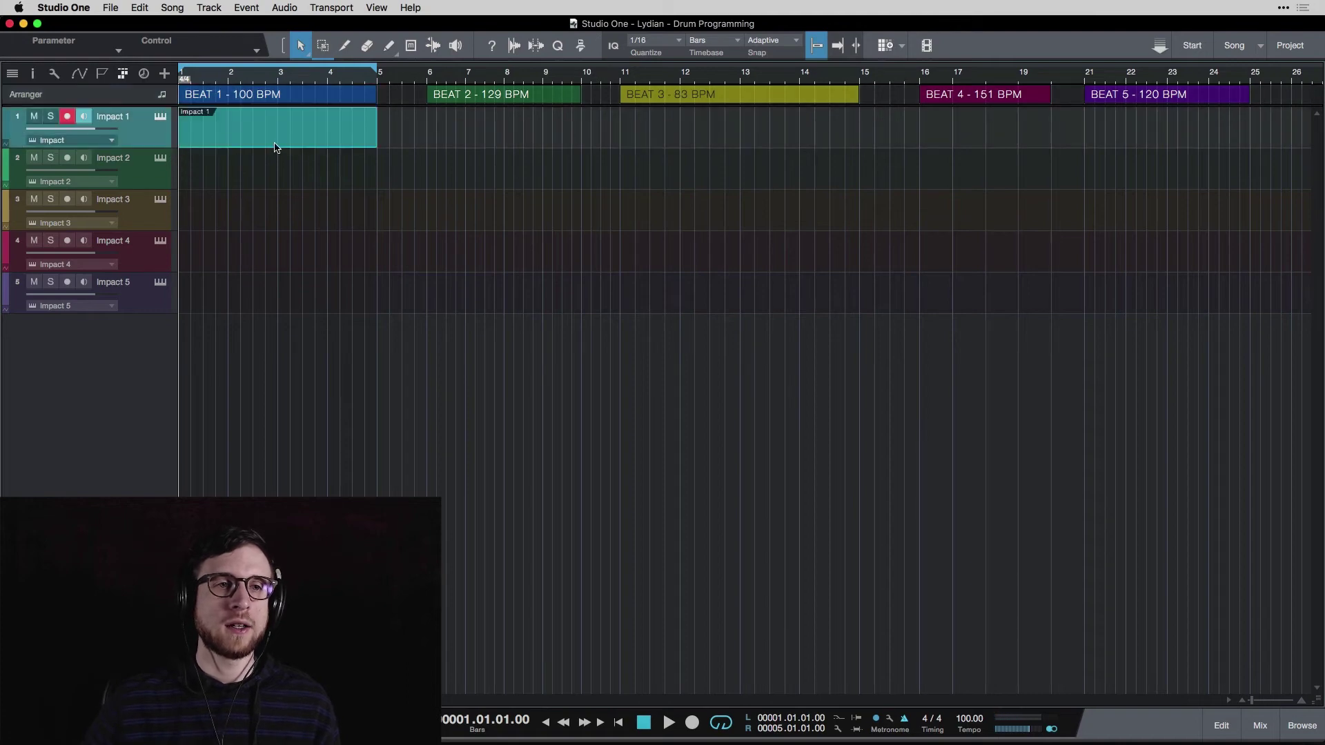
double_click(275, 147)
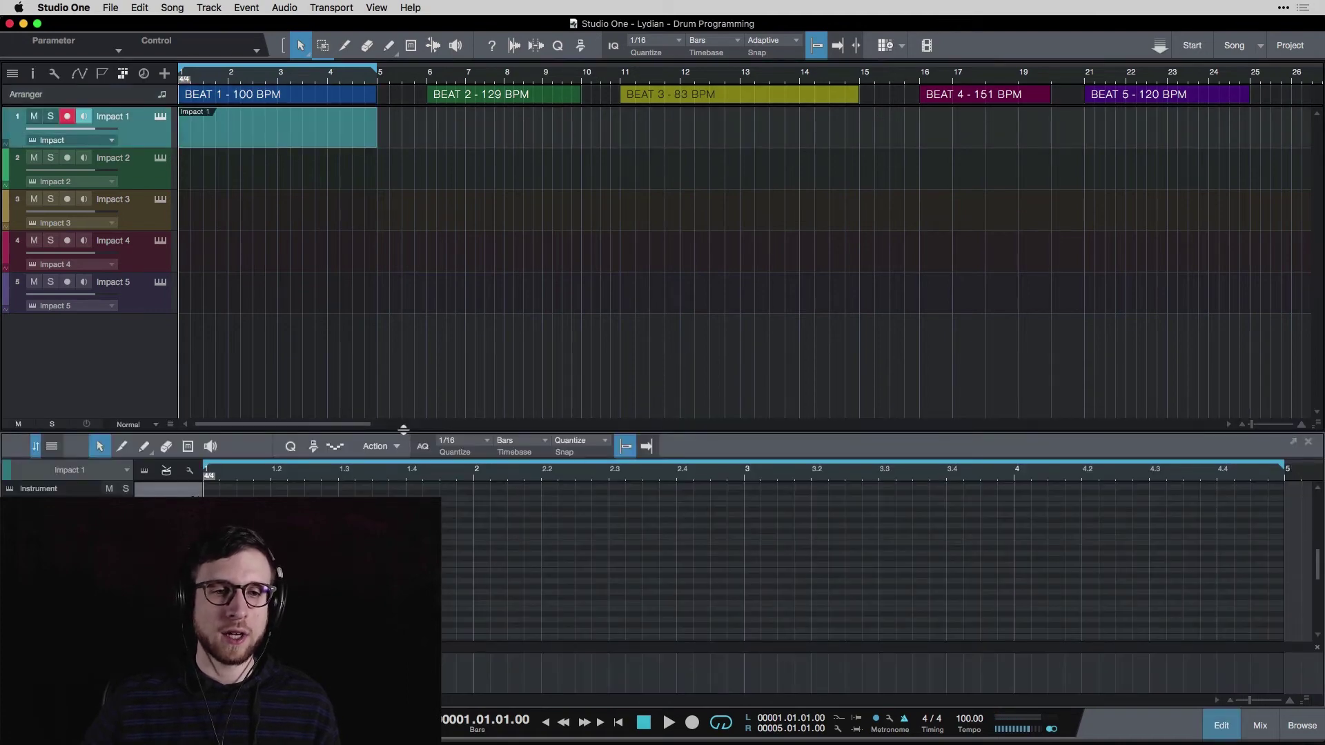
drag(403, 430, 414, 318)
scroll(293, 427, down, 8)
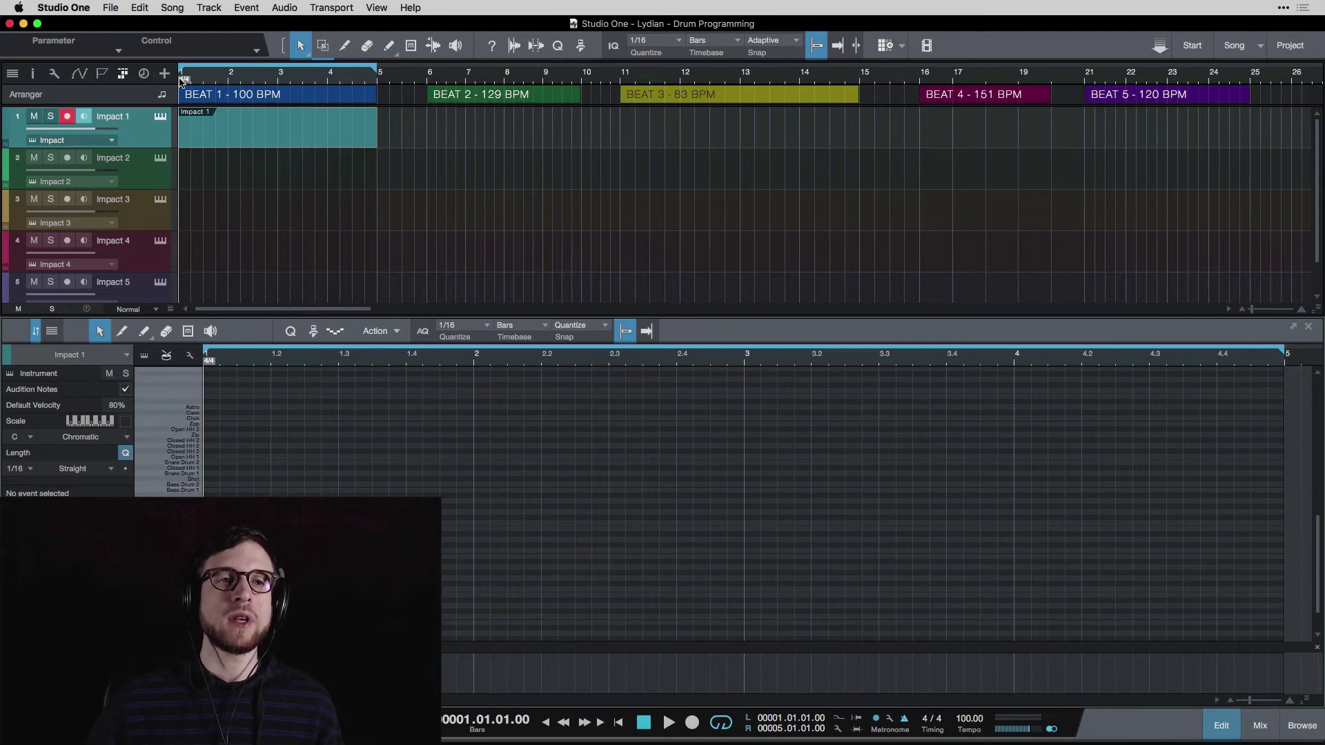
- Move the playhead in turn to the starts of bars 2, 3 and 4 to review the BEAT 1 bars
click(228, 81)
click(276, 81)
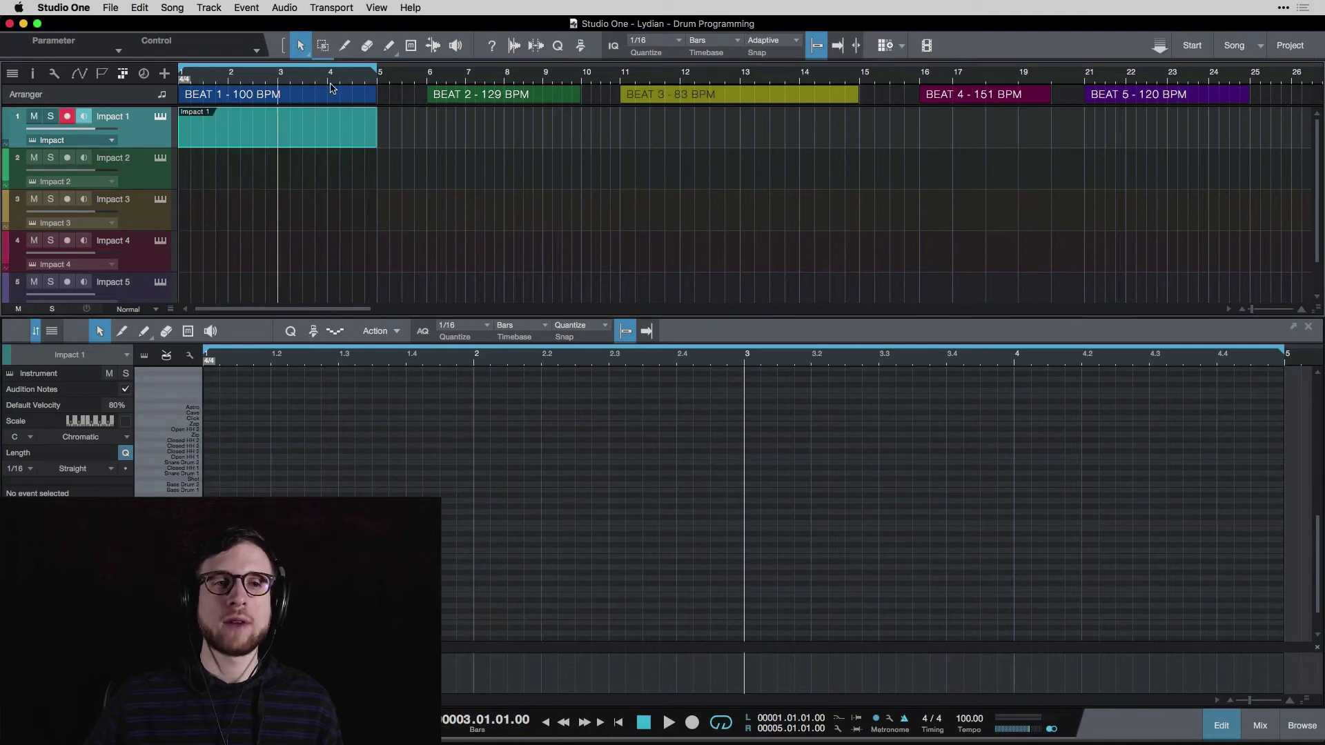
click(329, 84)
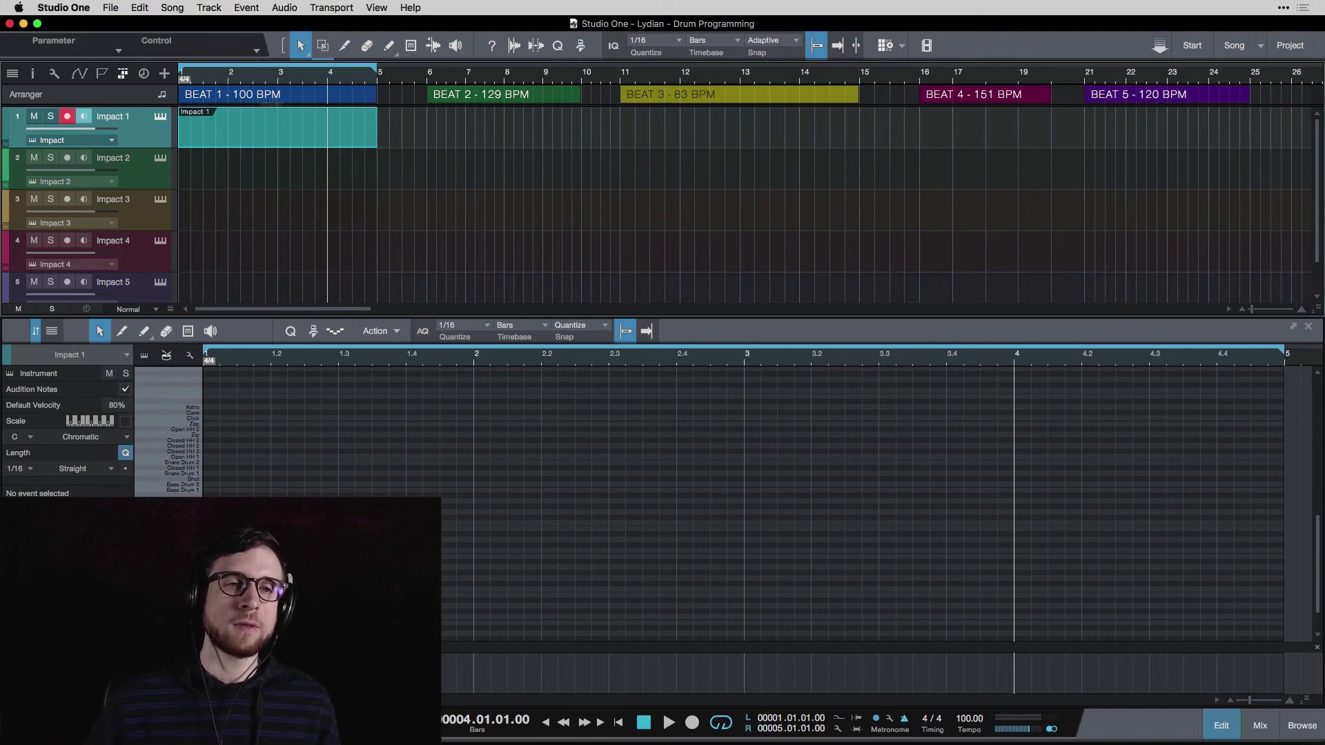
- Set the loop range to the BEAT 2 section and play it briefly from bar 6
click(462, 101)
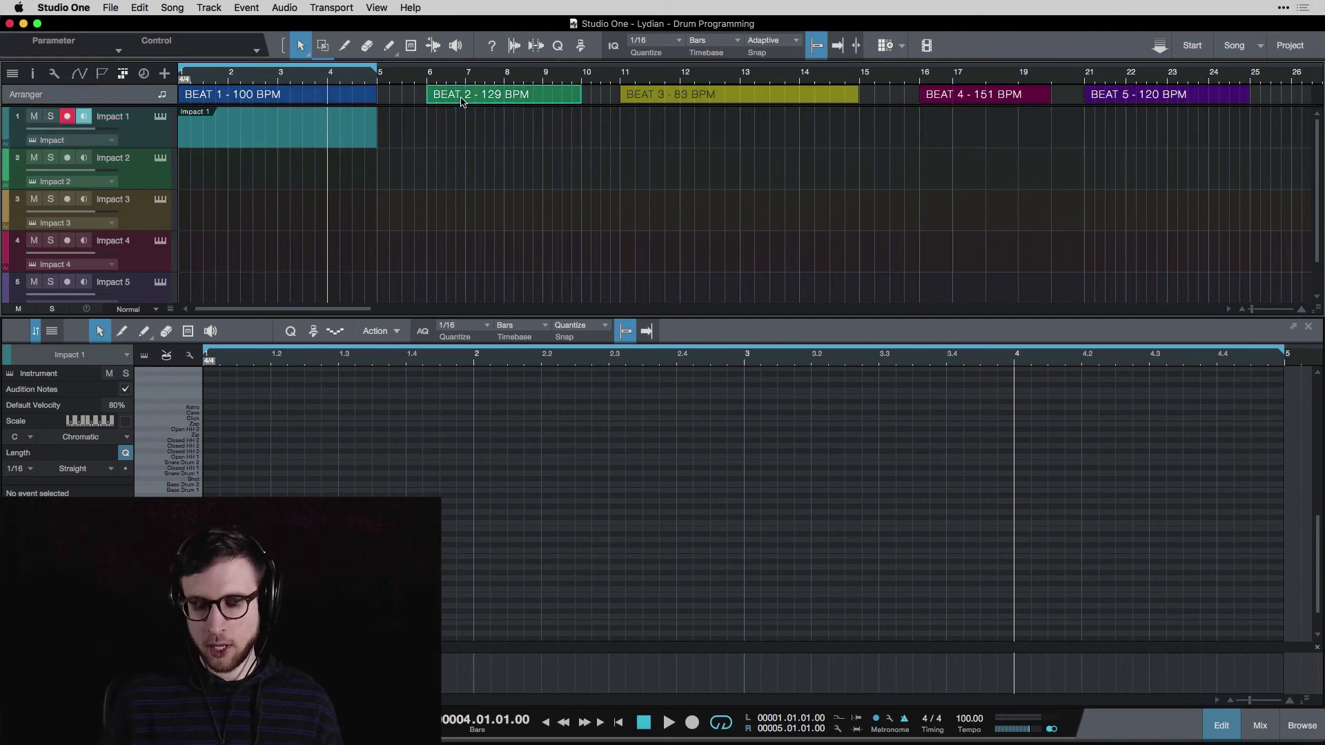
key(p)
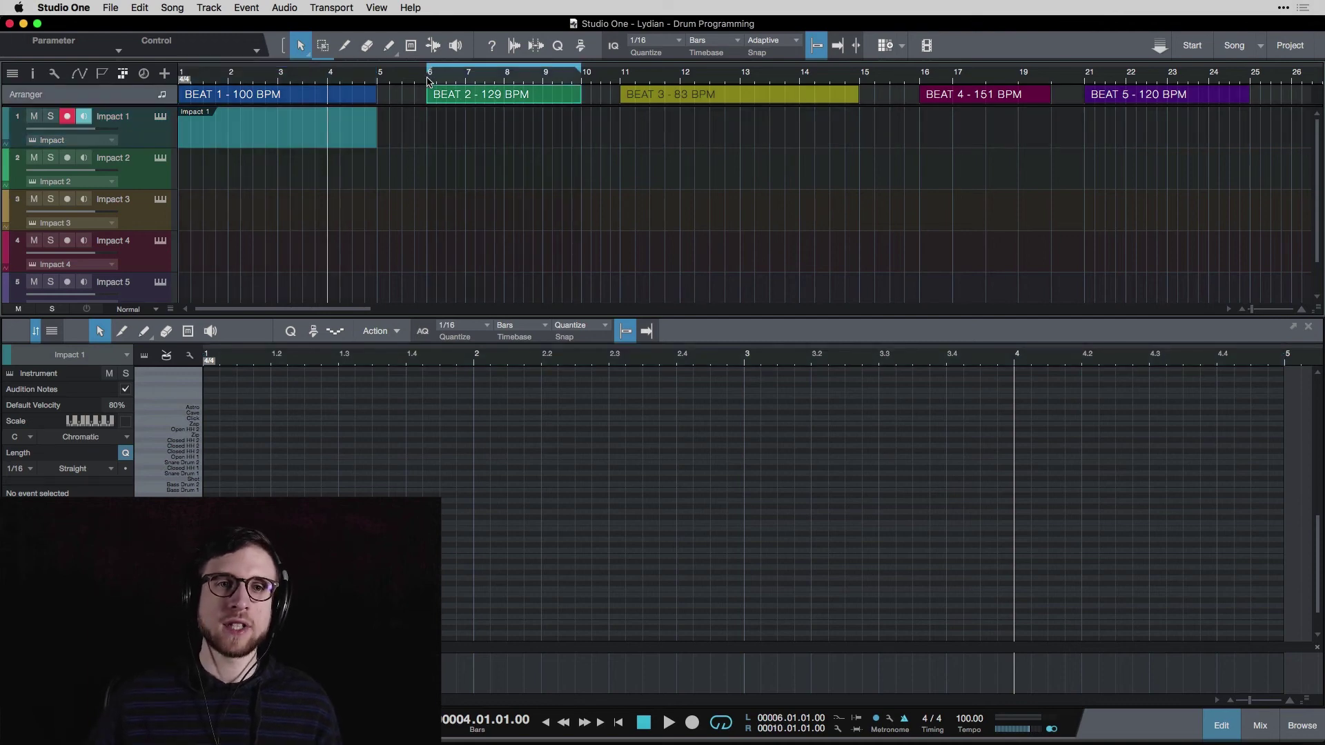
key(space)
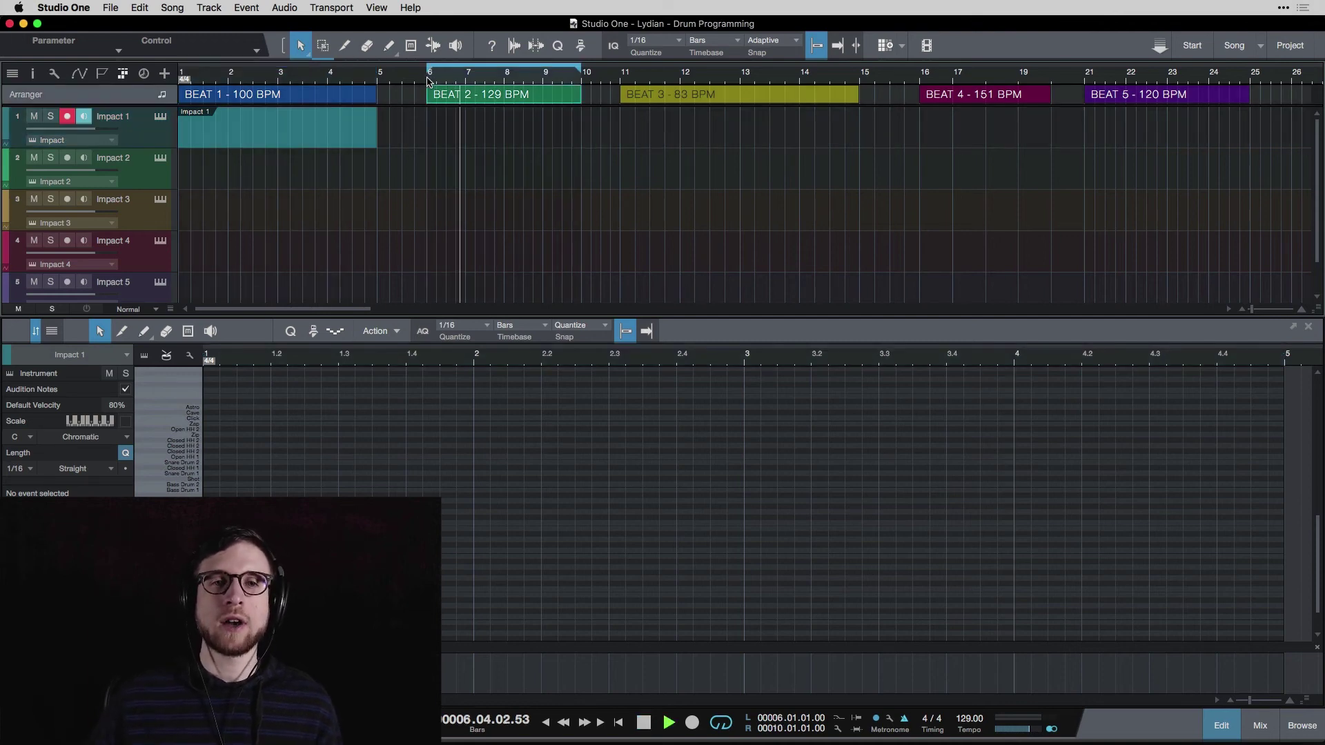
key(space)
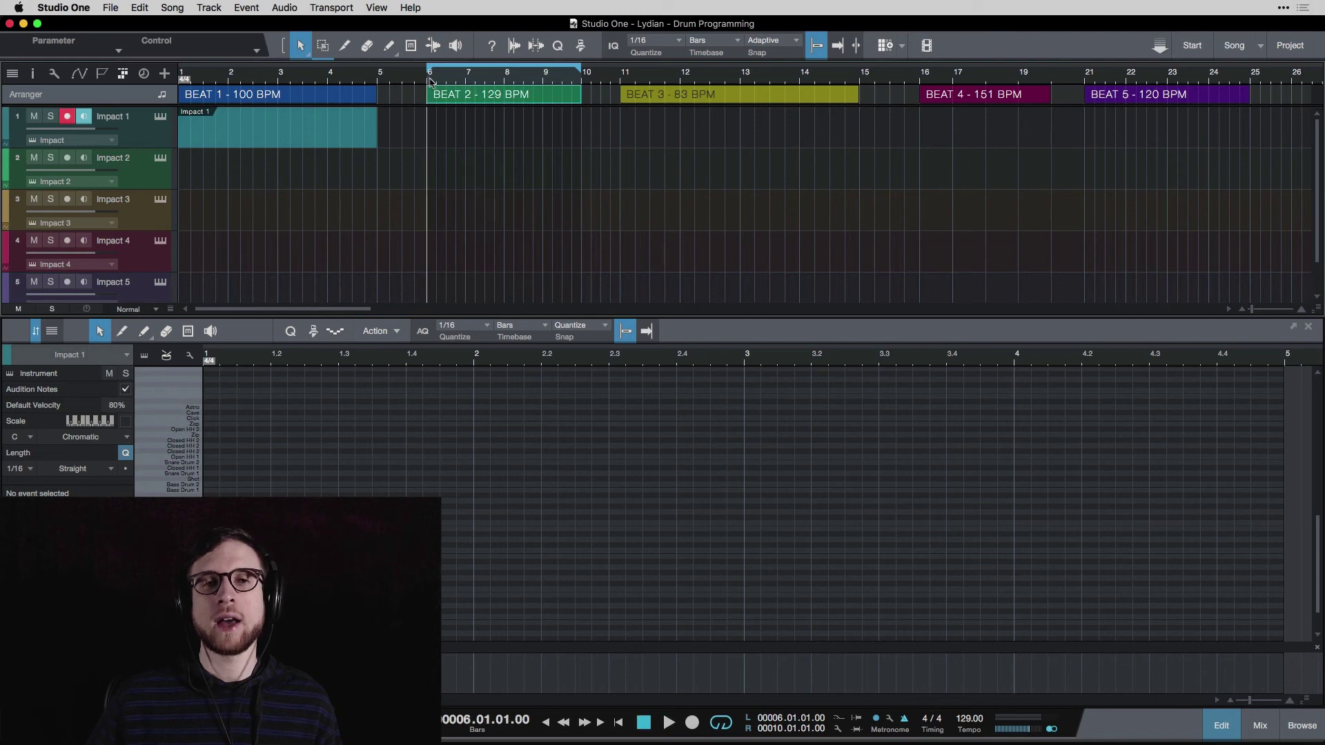
click(657, 98)
click(984, 100)
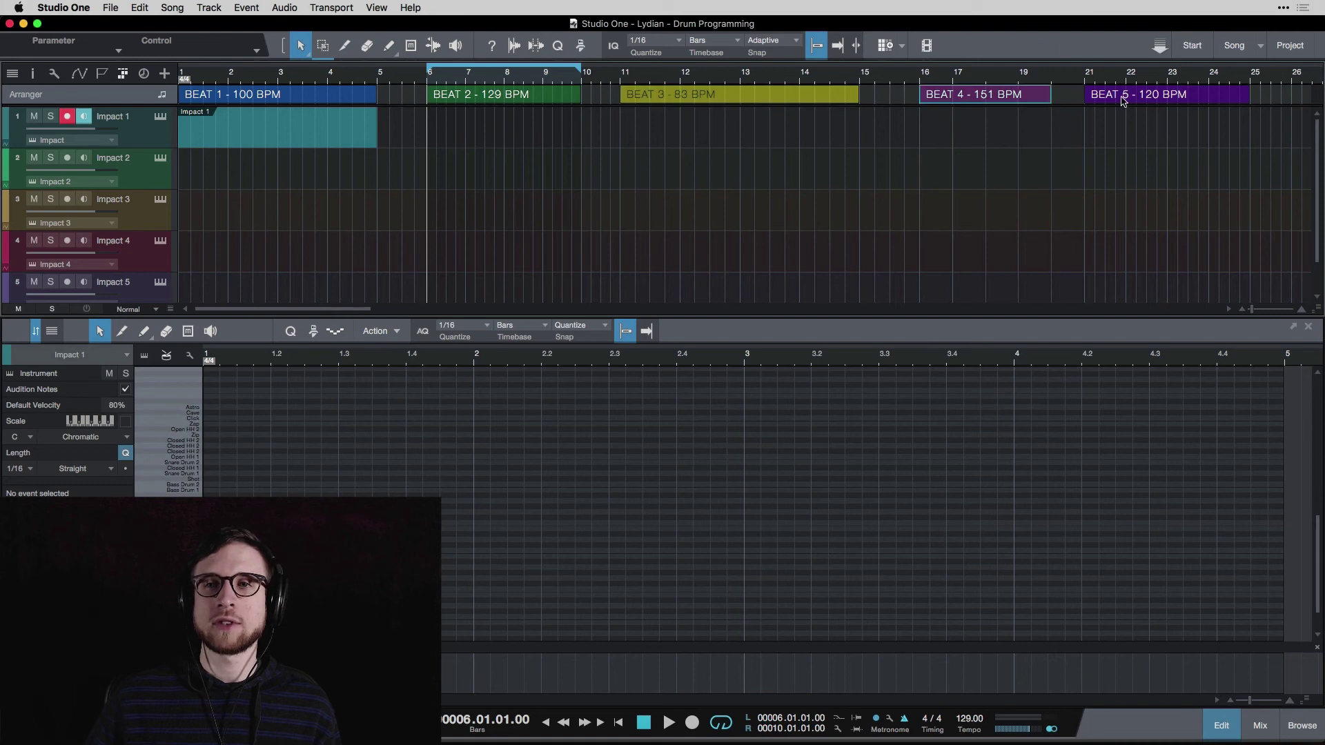
click(1123, 100)
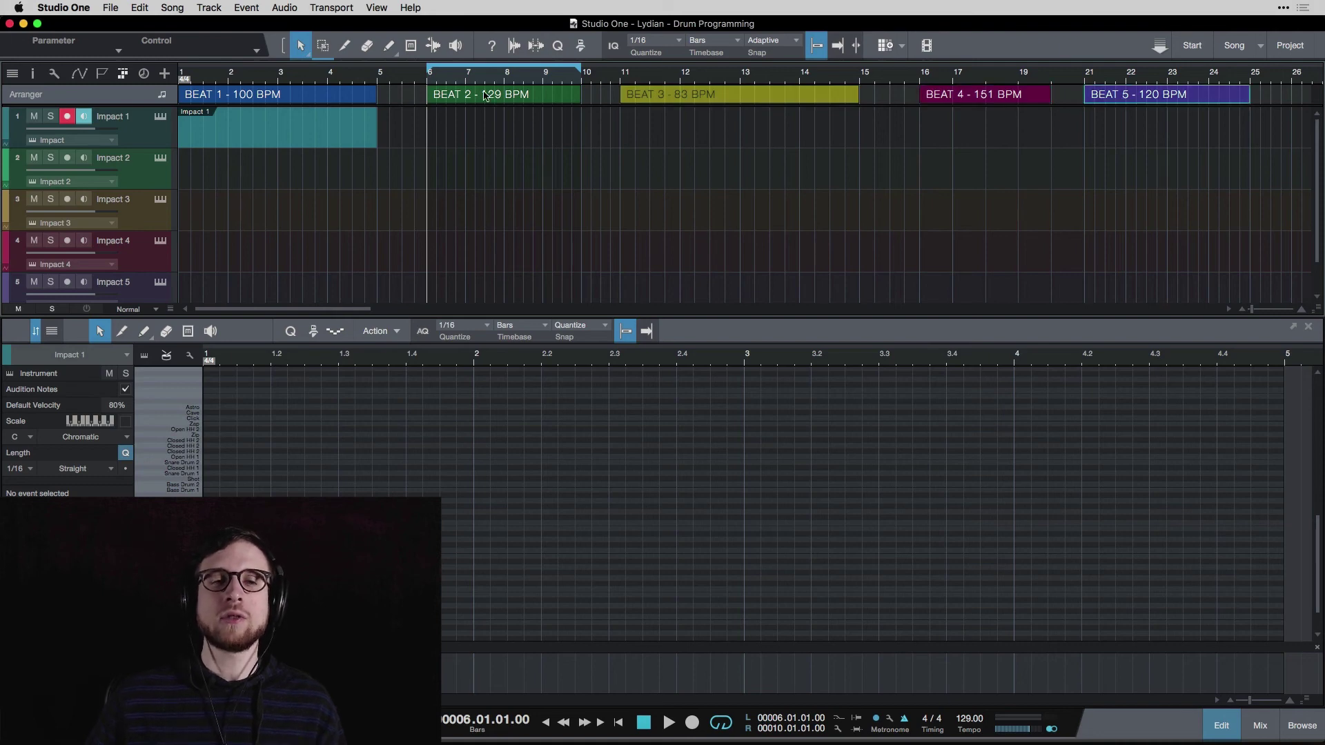
- Create an empty part across BEAT 2 on track Impact 2 and a one-bar part at bar 12 on track Impact 3
click(158, 181)
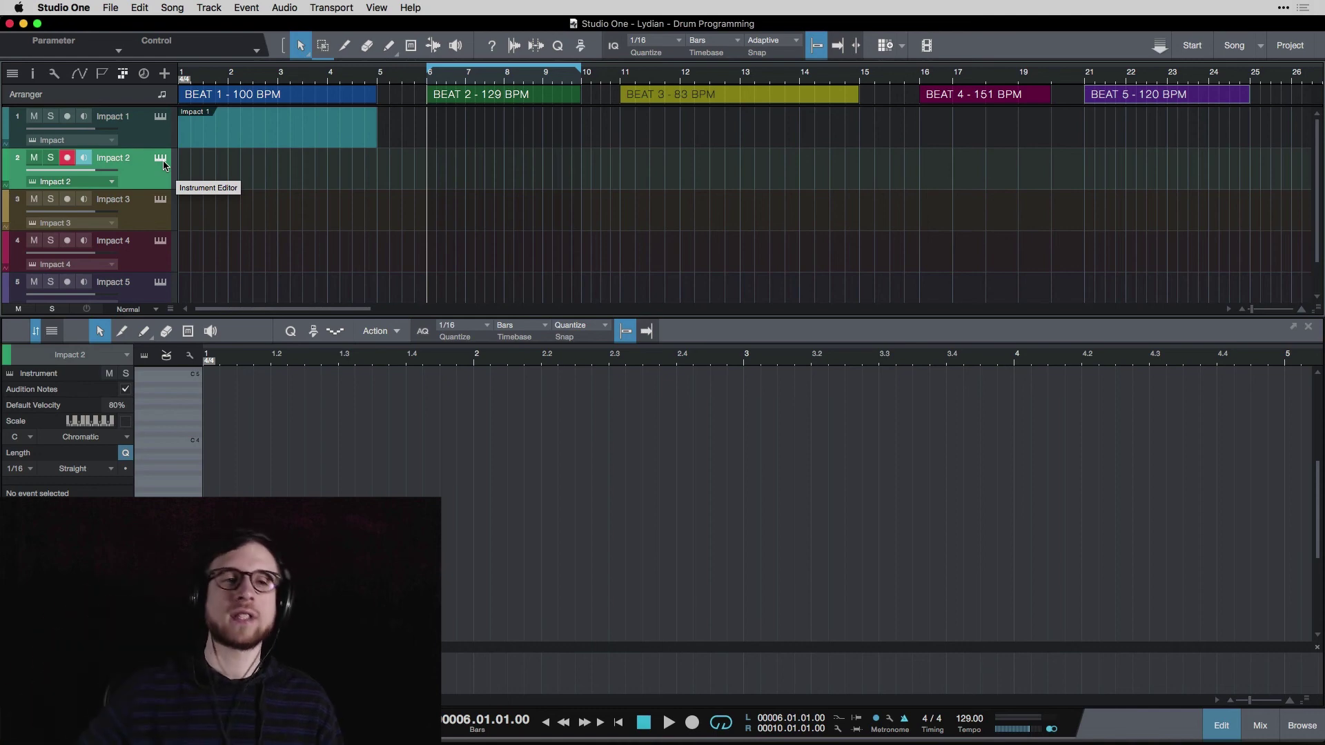
double_click(484, 187)
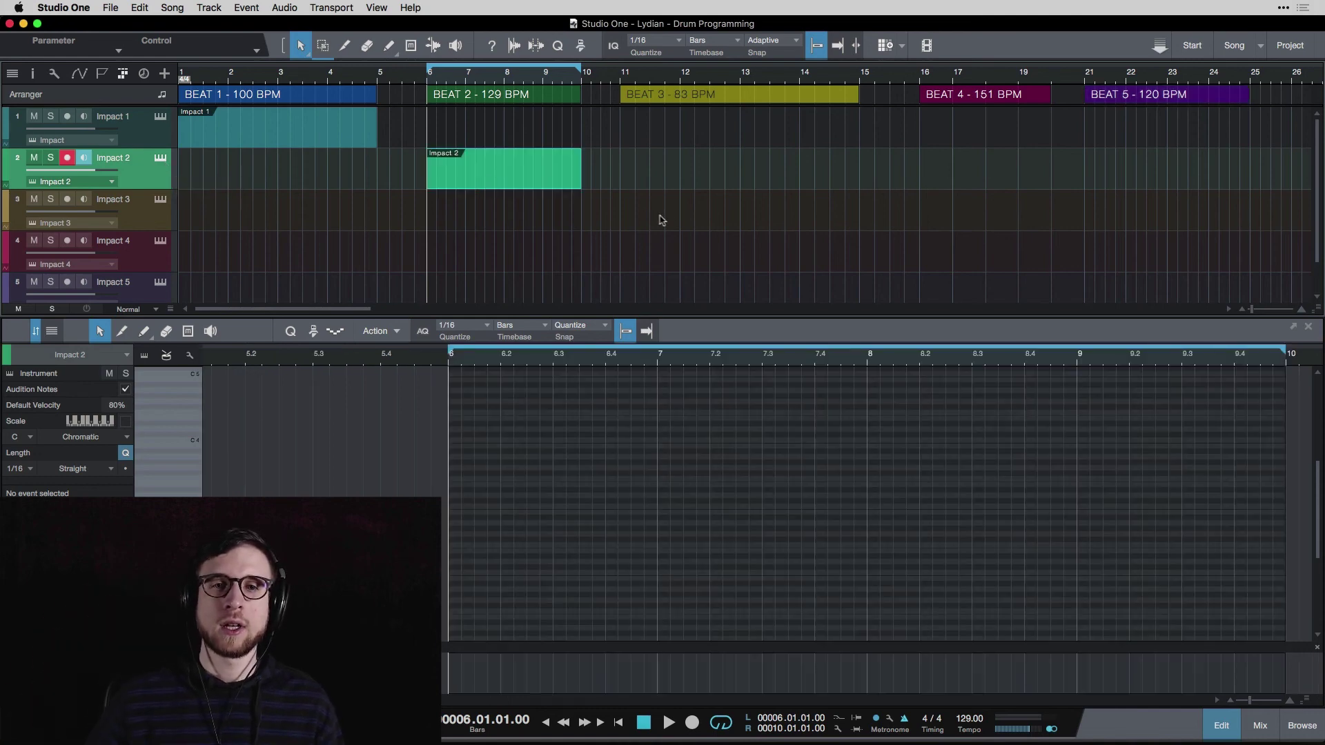
double_click(681, 225)
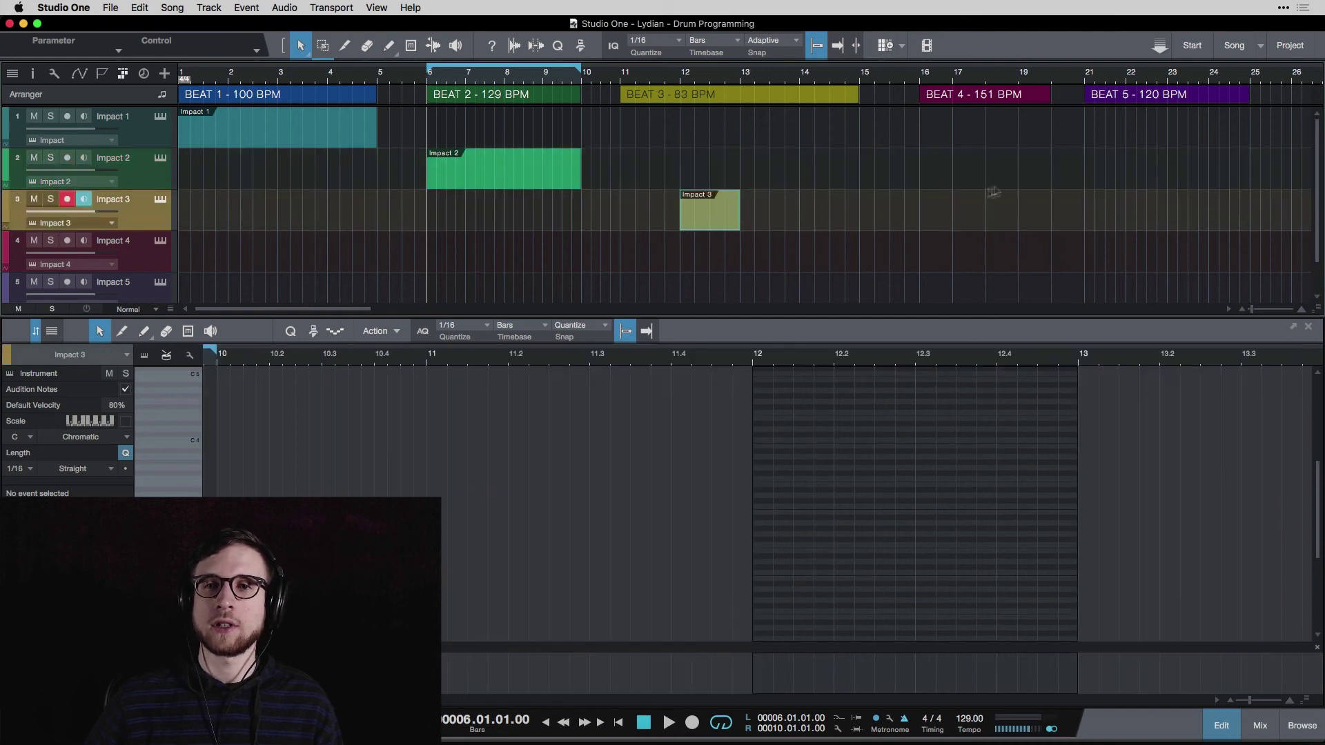
- Add one-bar parts at bars 16 and 21, placing them on tracks Impact 4 and Impact 5 respectively
double_click(945, 216)
double_click(1099, 269)
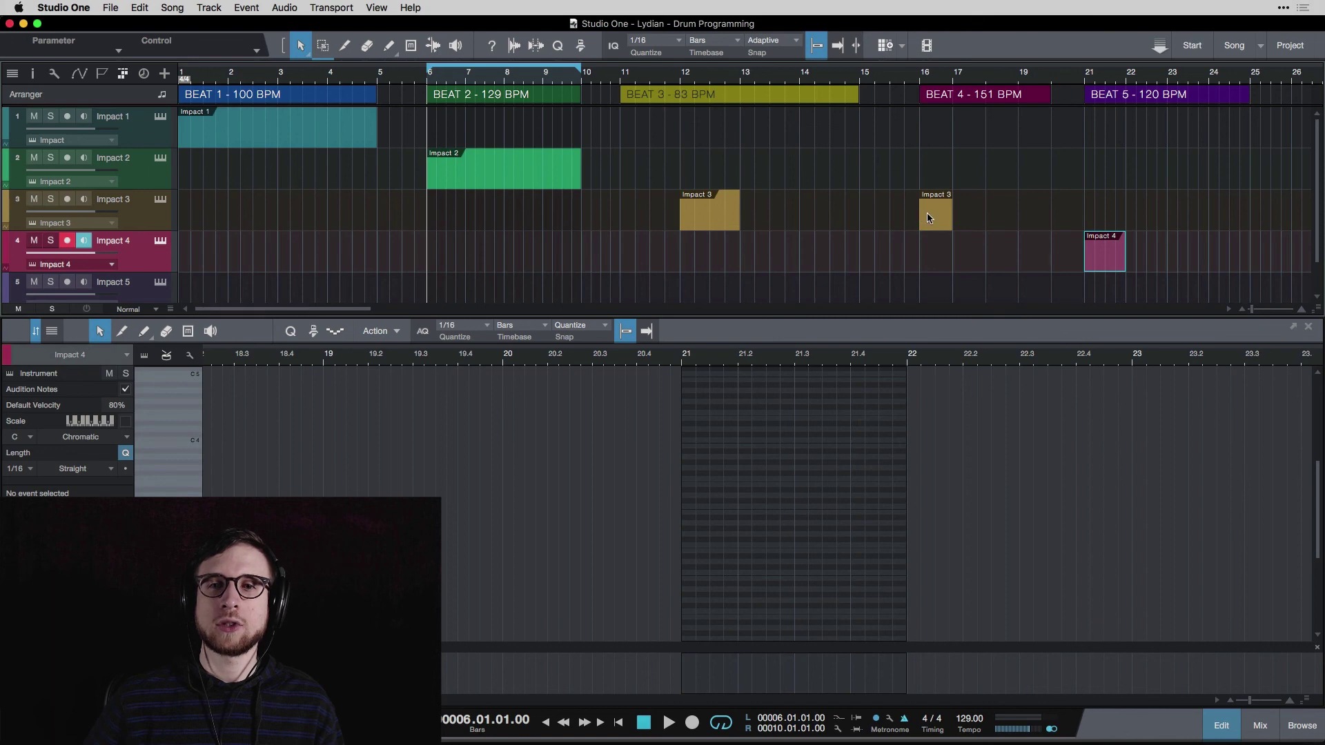
drag(928, 215, 936, 252)
scroll(1080, 190, down, 1)
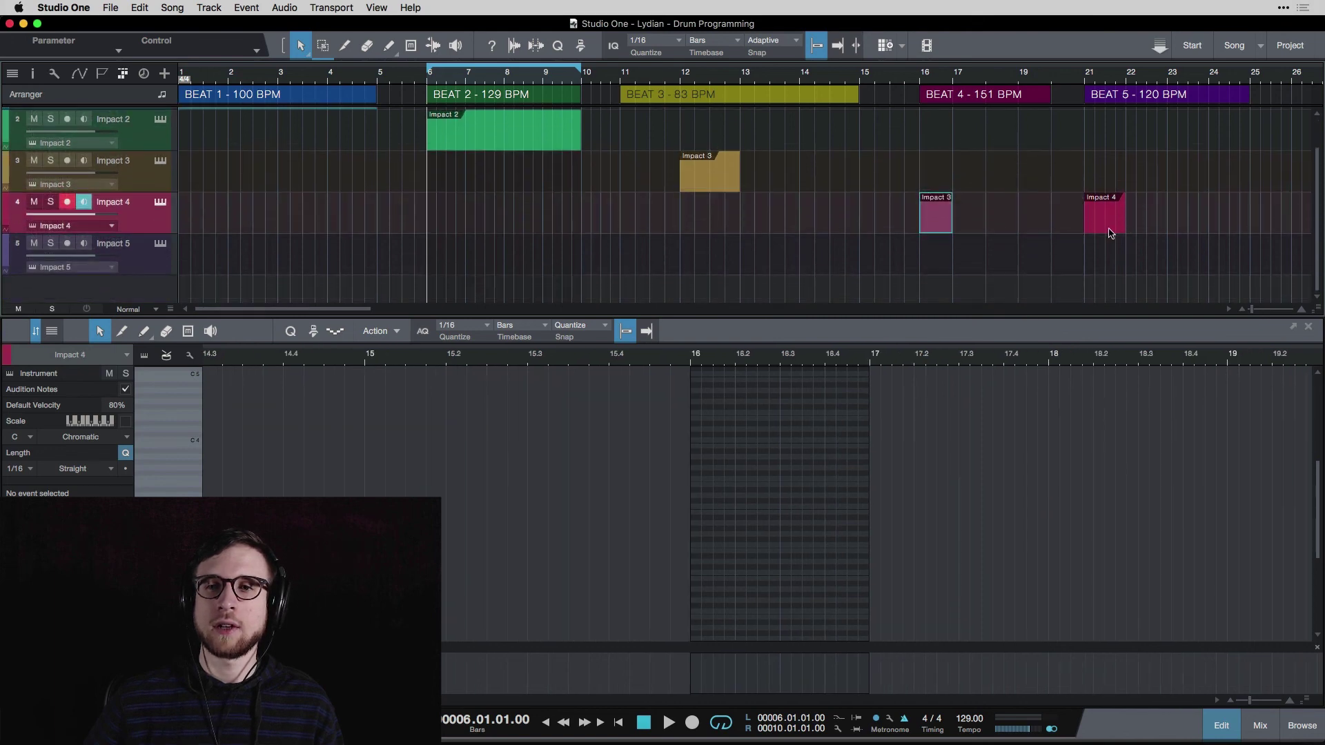
drag(1109, 233, 1108, 272)
scroll(825, 188, up, 1)
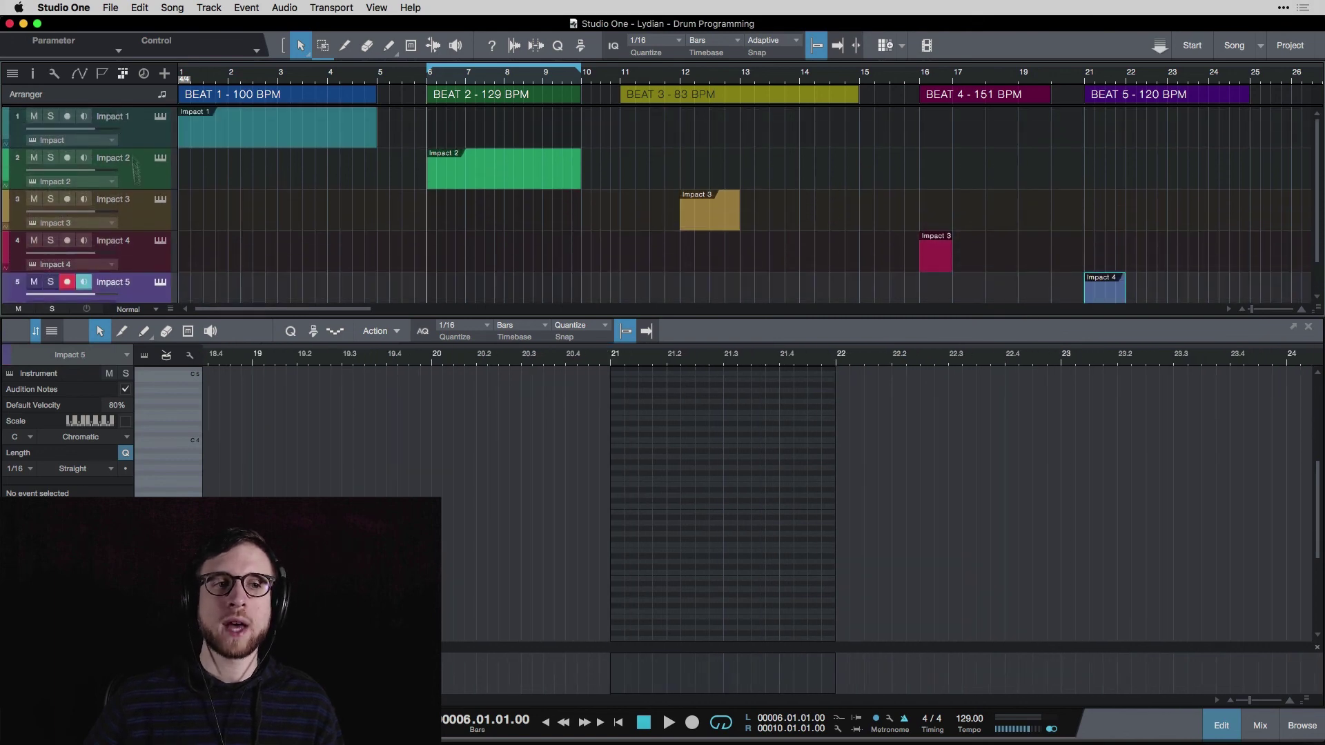